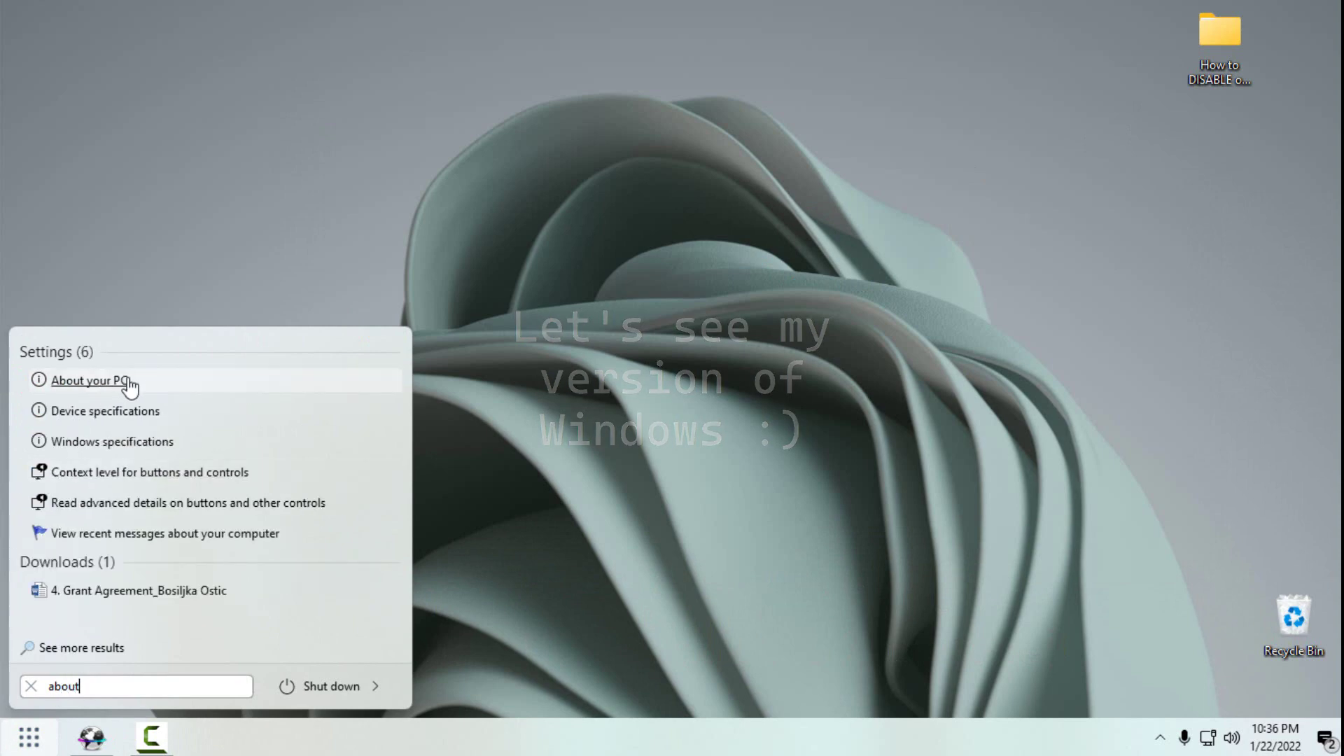
# - Check the Windows edition and version on the About your PC page, and close Settings
pyautogui.click(105, 380)
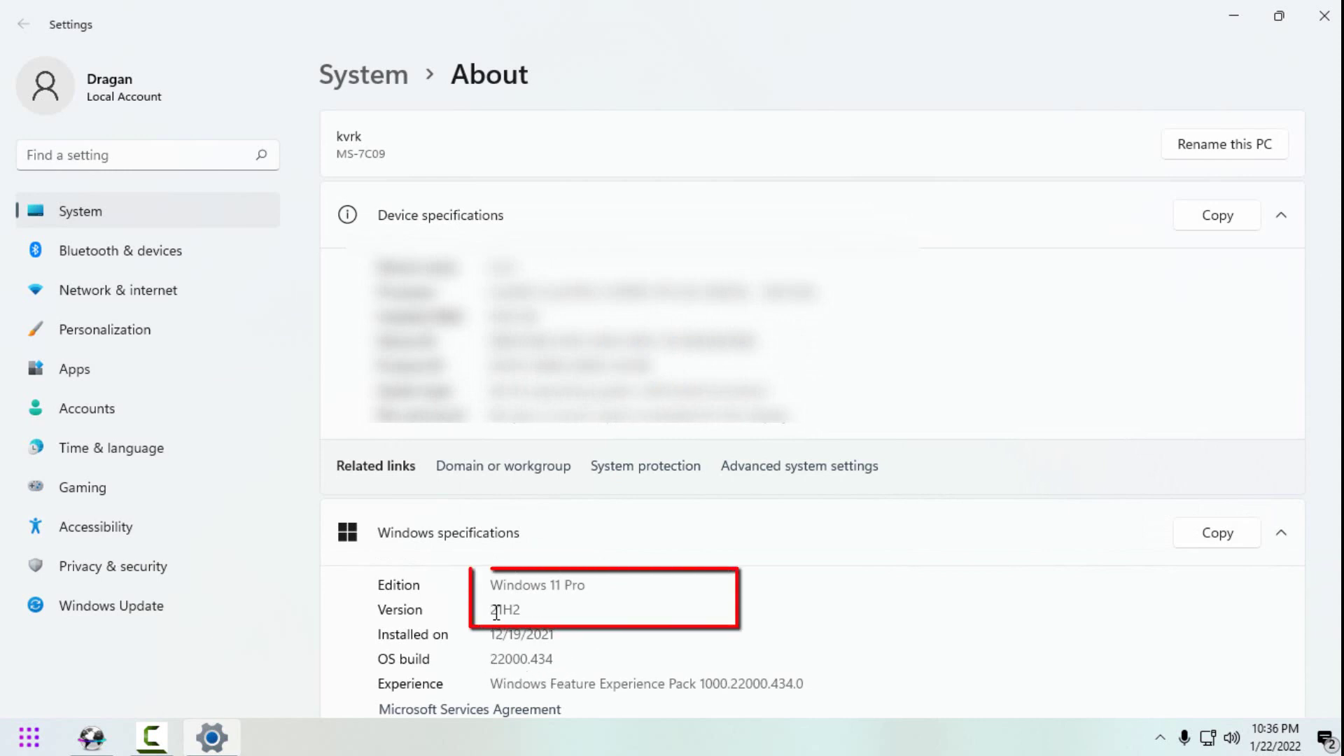
pyautogui.moveTo(524, 609); pyautogui.dragTo(480, 617)
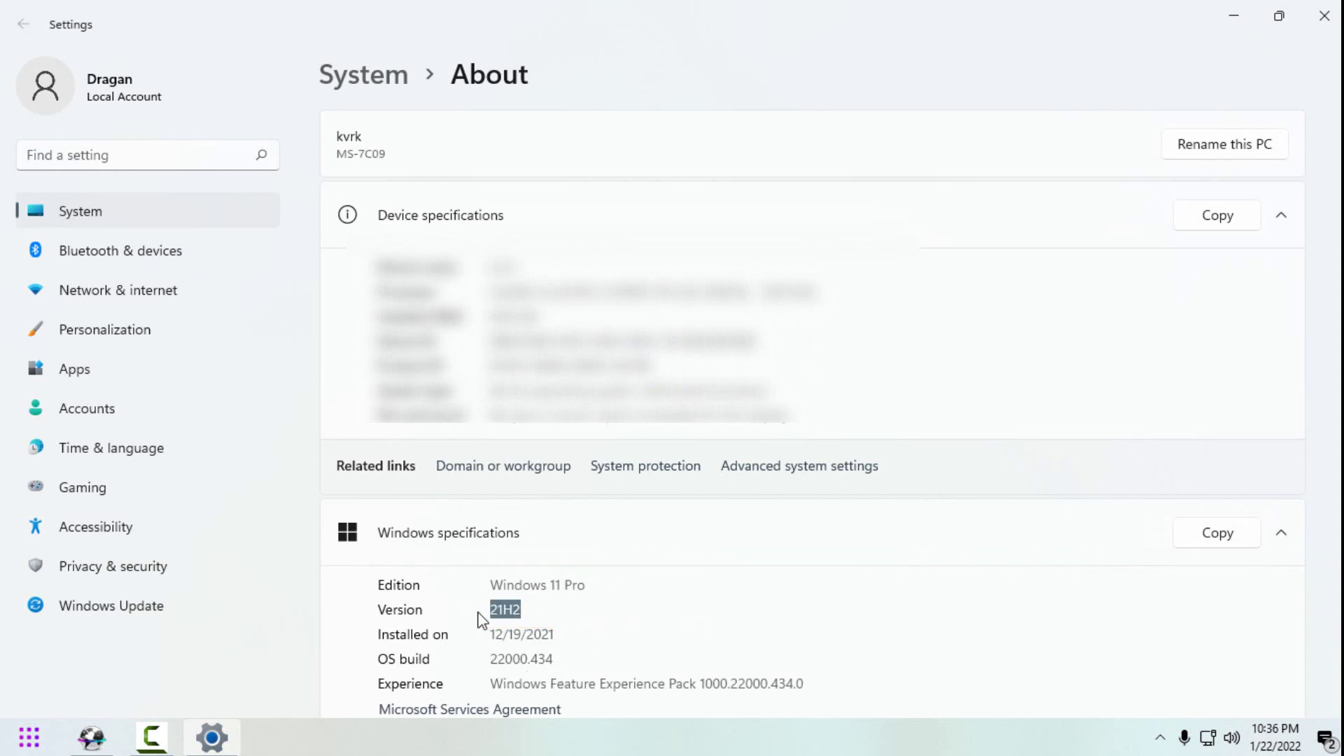
pyautogui.click(555, 612)
pyautogui.click(1322, 17)
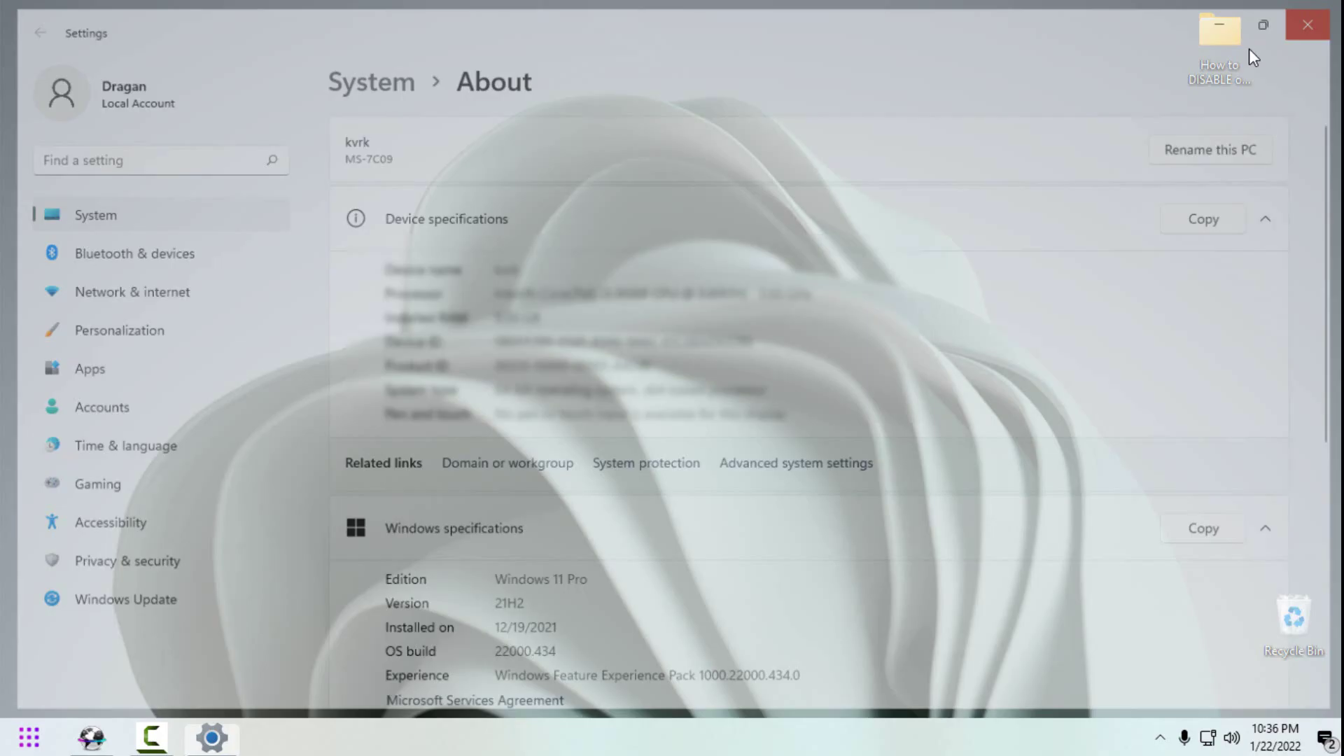
# - Switch to Chrome and check the Windows versions named in the 7tsp Alienware Inspired Icon Pack thread title
pyautogui.click(91, 737)
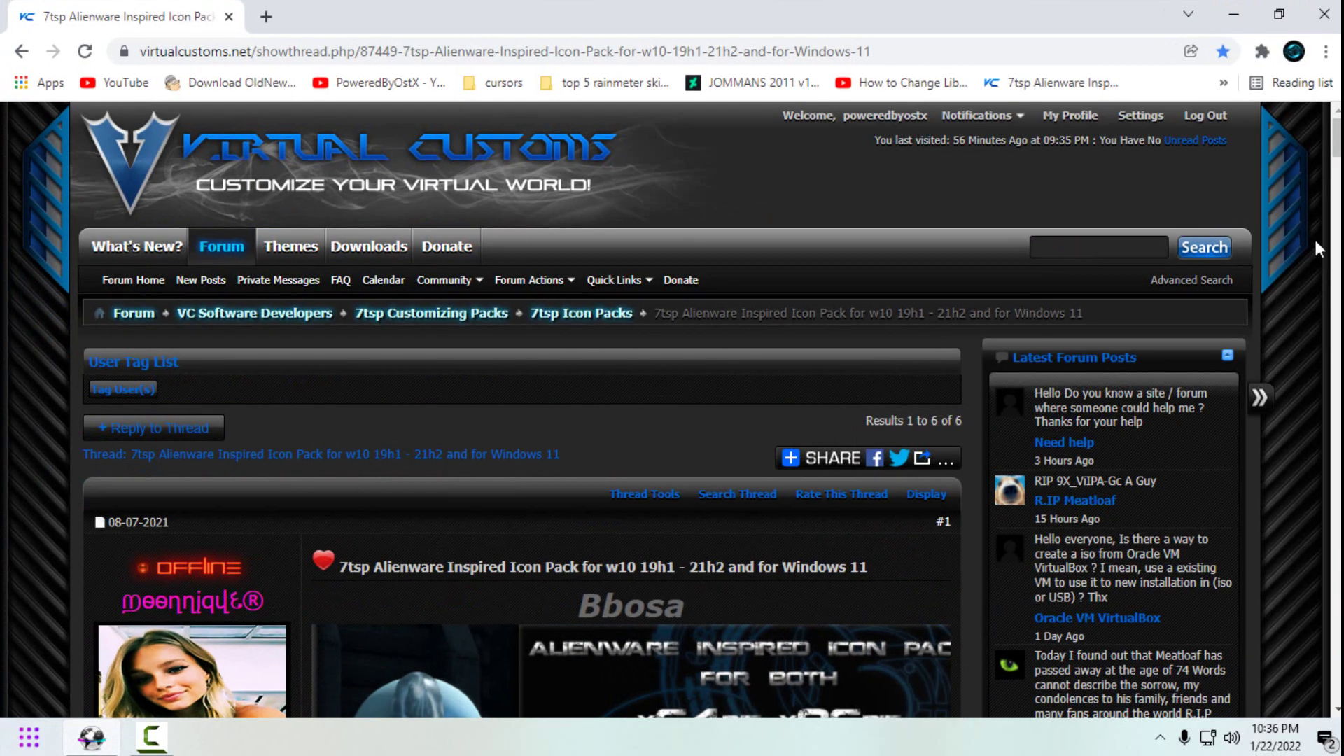
pyautogui.scroll(-3, 801, 482)
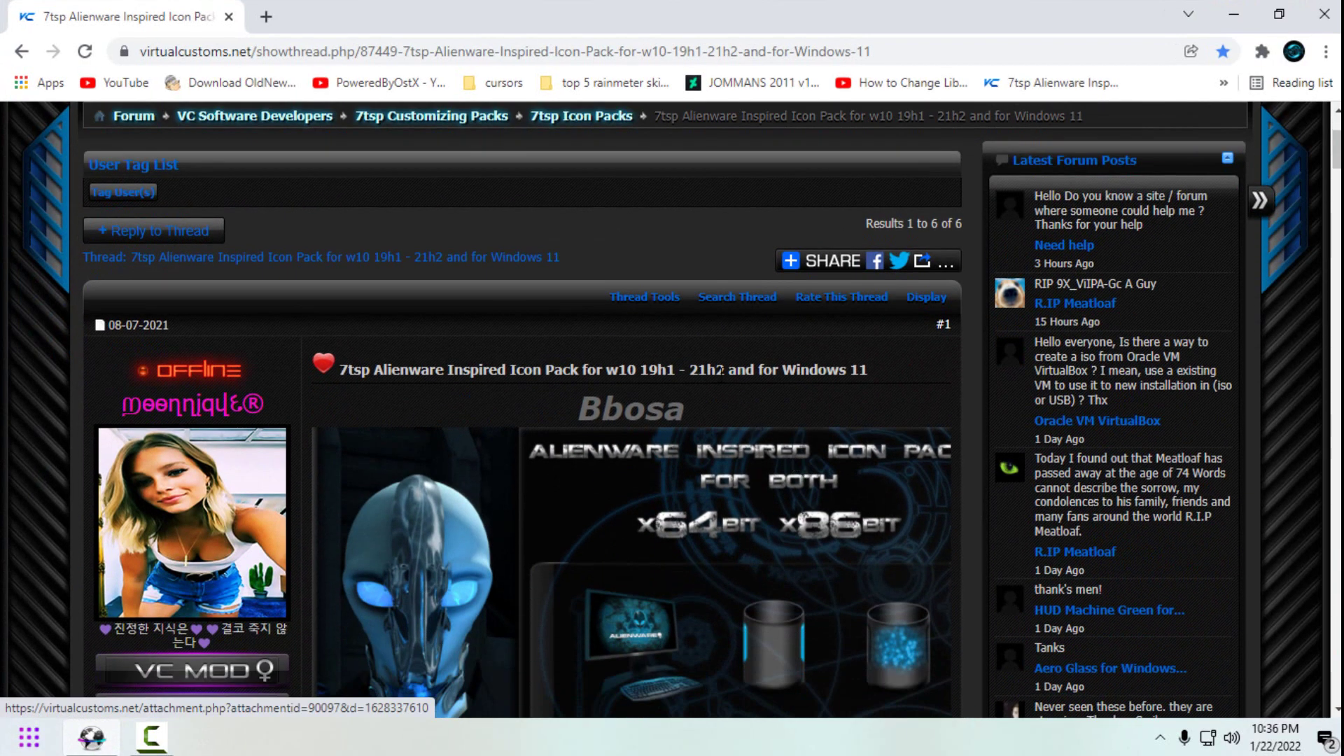
pyautogui.moveTo(707, 369); pyautogui.dragTo(640, 369)
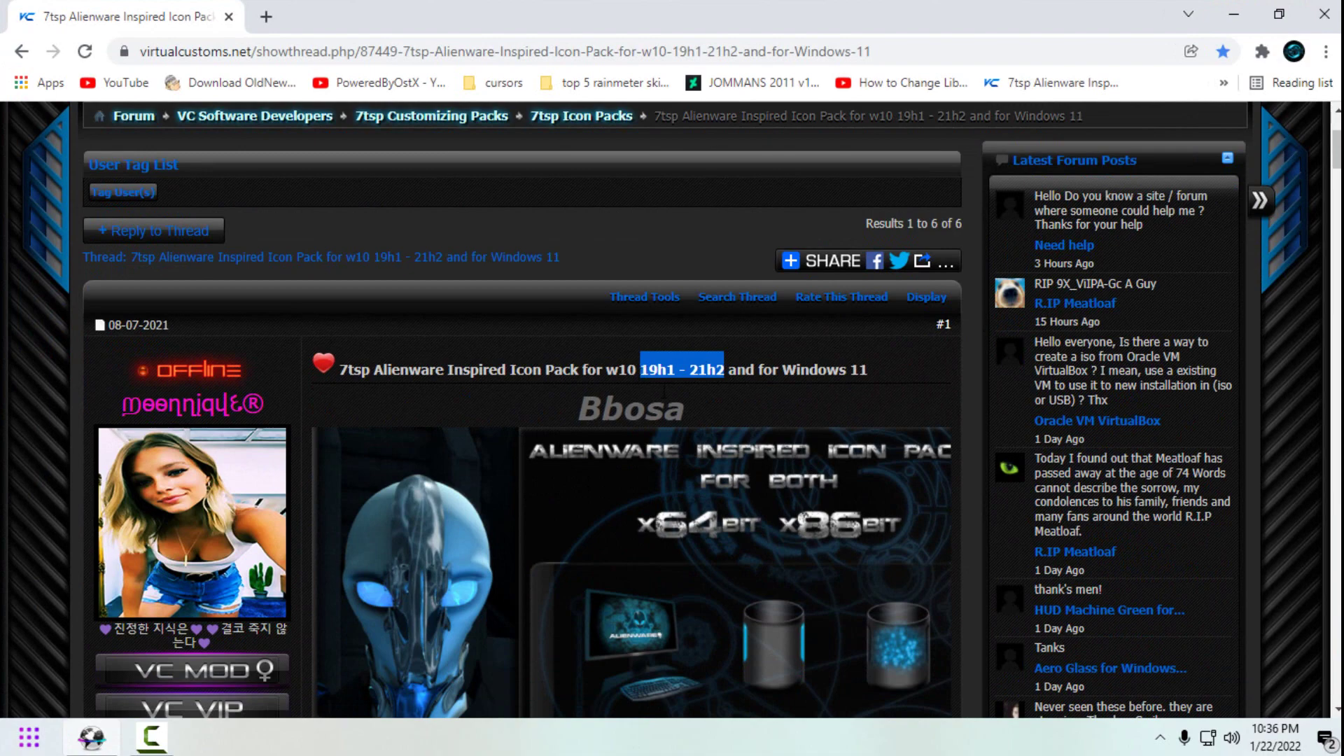
pyautogui.click(783, 395)
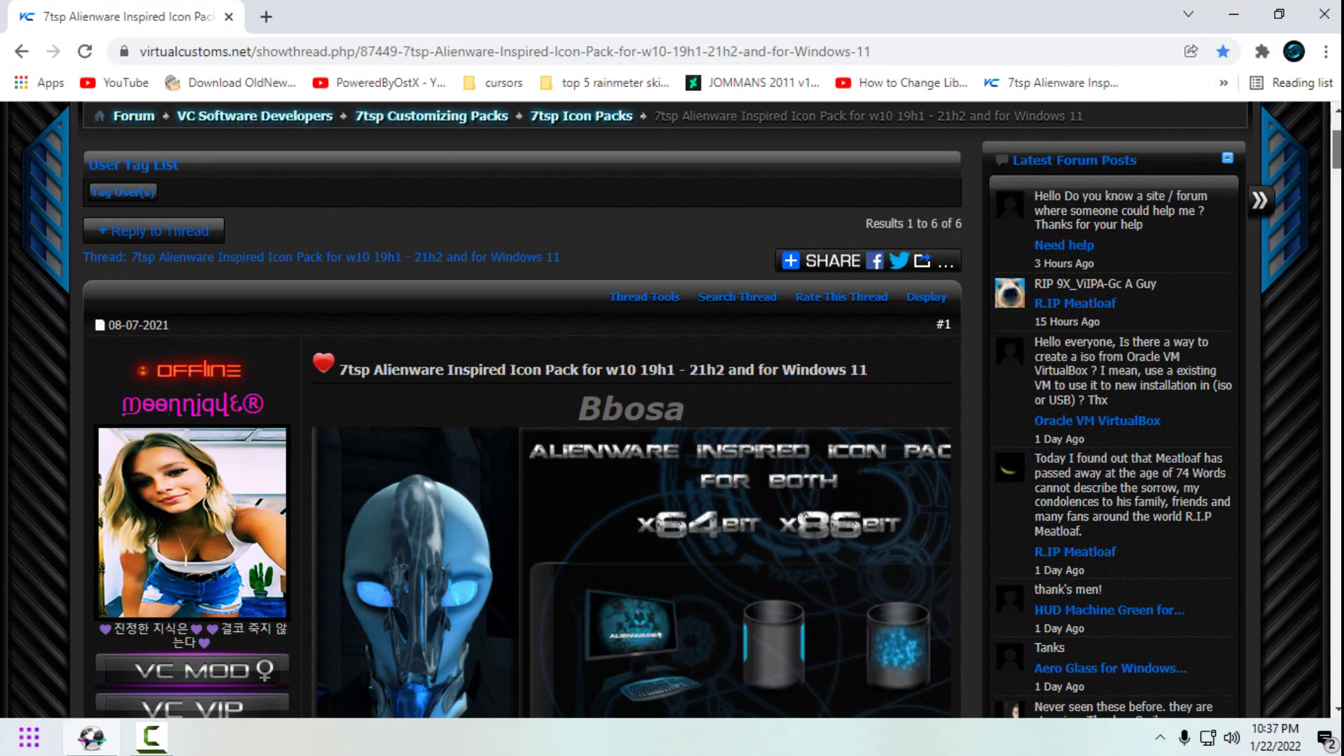
# - Review the Windows 11 and Windows 10 editions of the icon pack and the supported Windows 10 builds in the post
pyautogui.moveTo(1335, 171); pyautogui.dragTo(1329, 238)
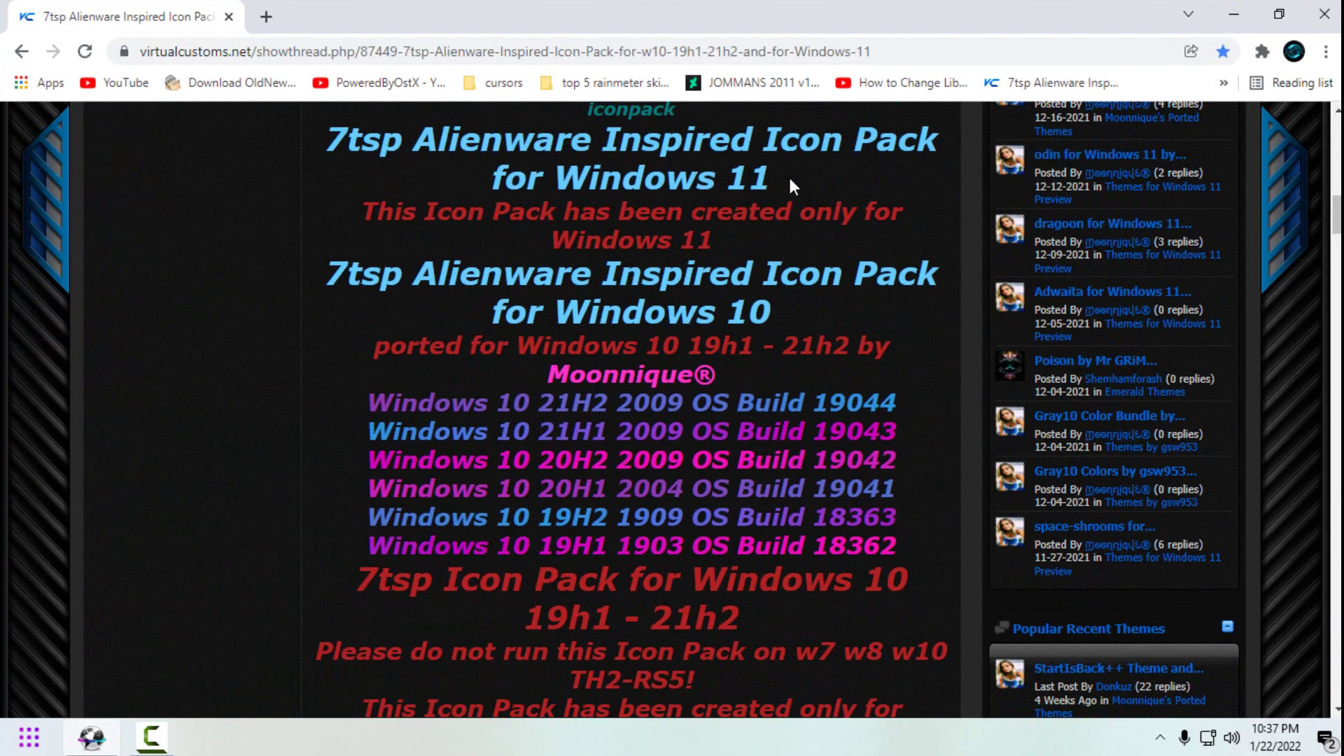
pyautogui.moveTo(790, 180); pyautogui.dragTo(325, 151)
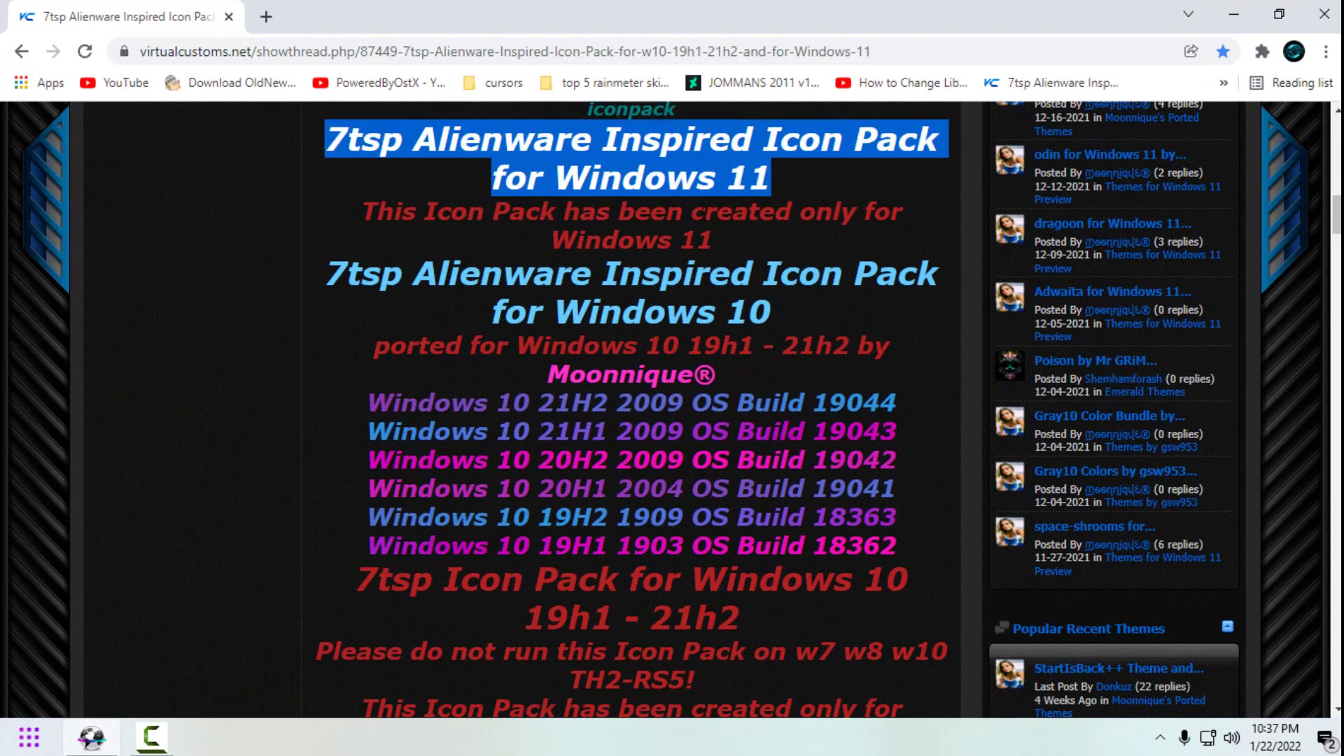
pyautogui.click(446, 292)
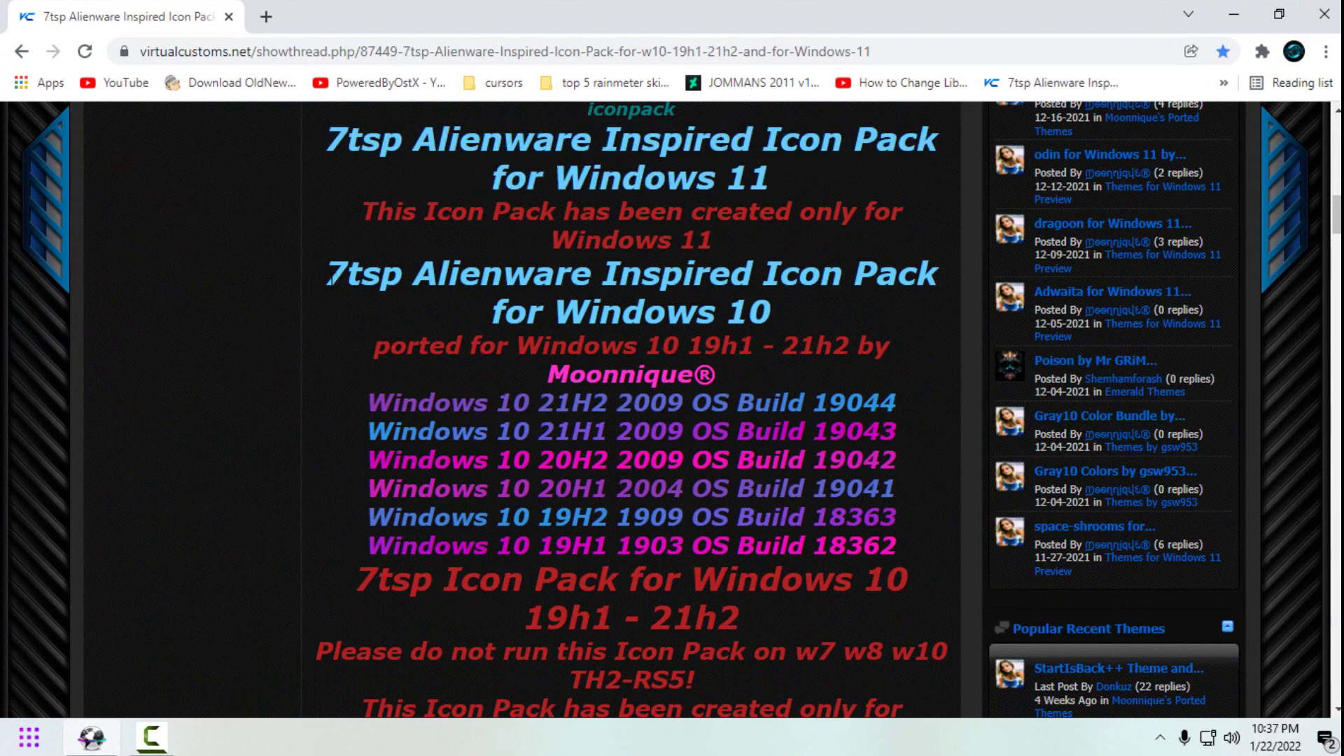
pyautogui.moveTo(329, 282); pyautogui.dragTo(792, 317)
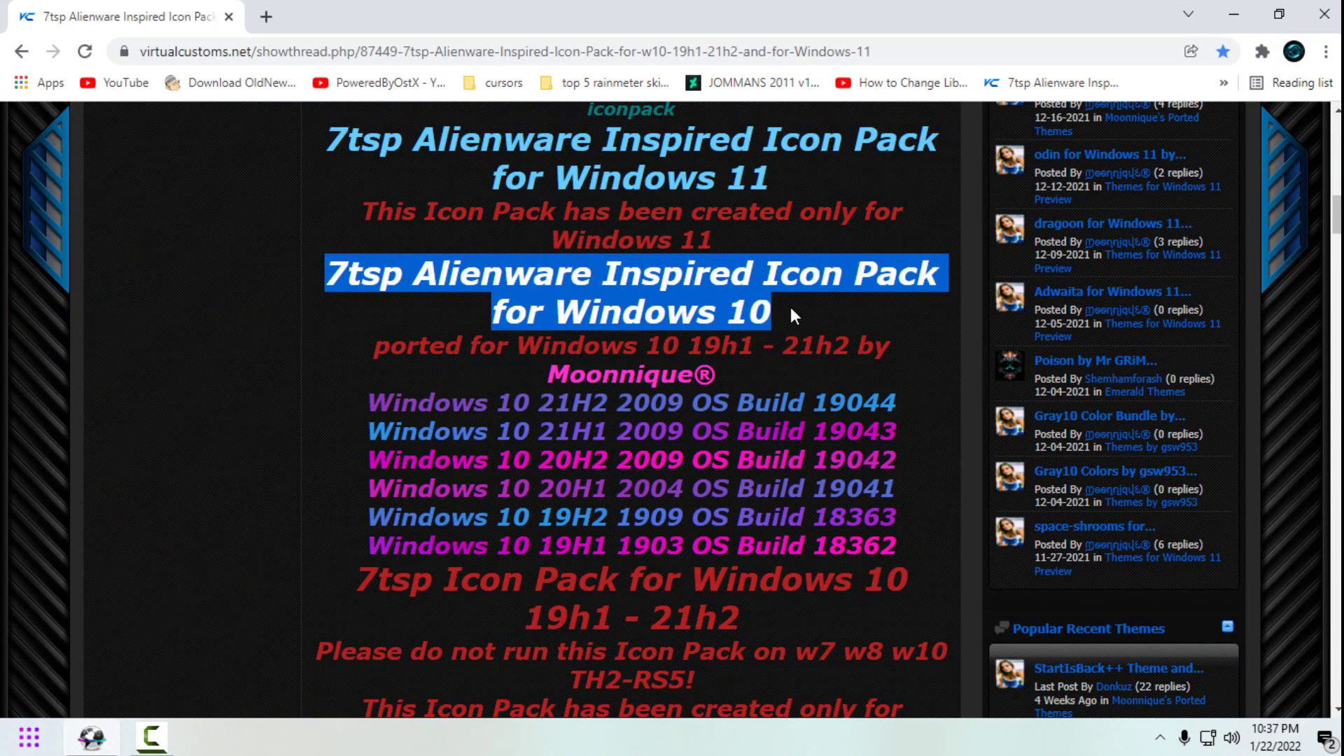
pyautogui.click(697, 459)
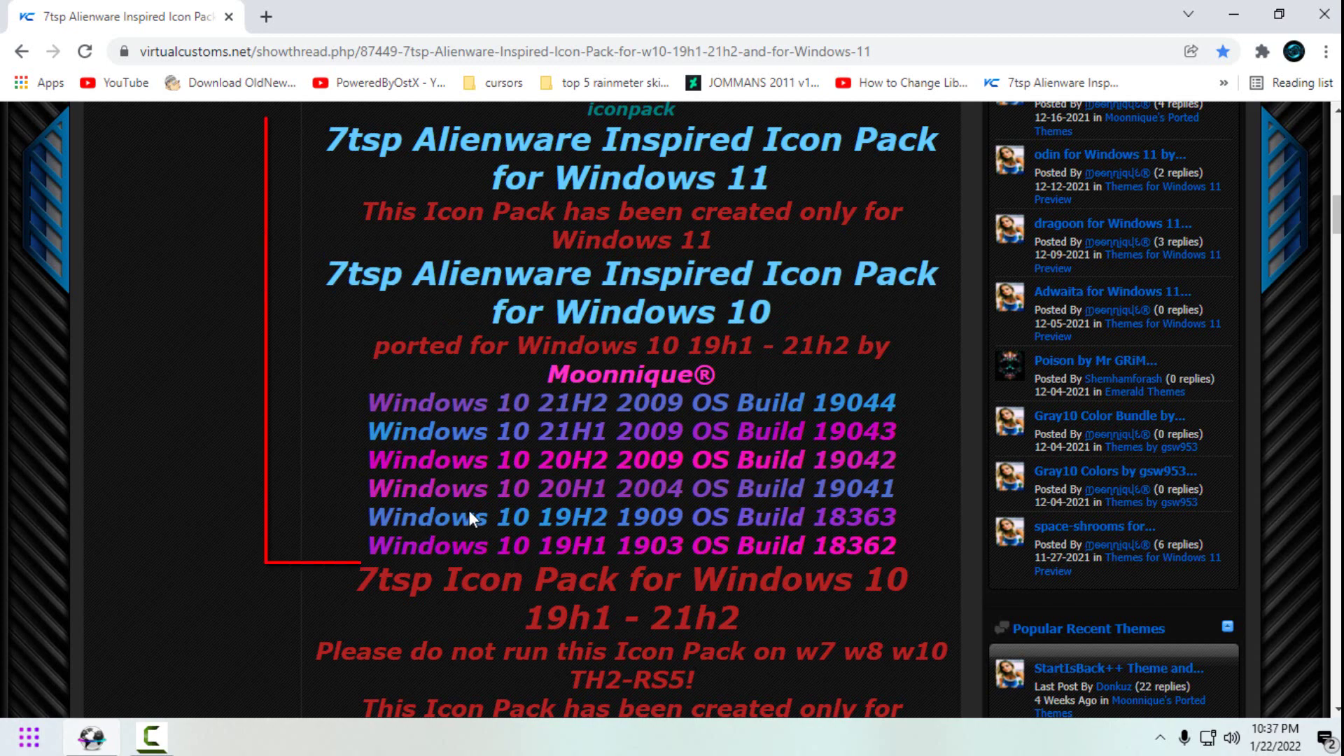
pyautogui.moveTo(606, 410); pyautogui.dragTo(547, 420)
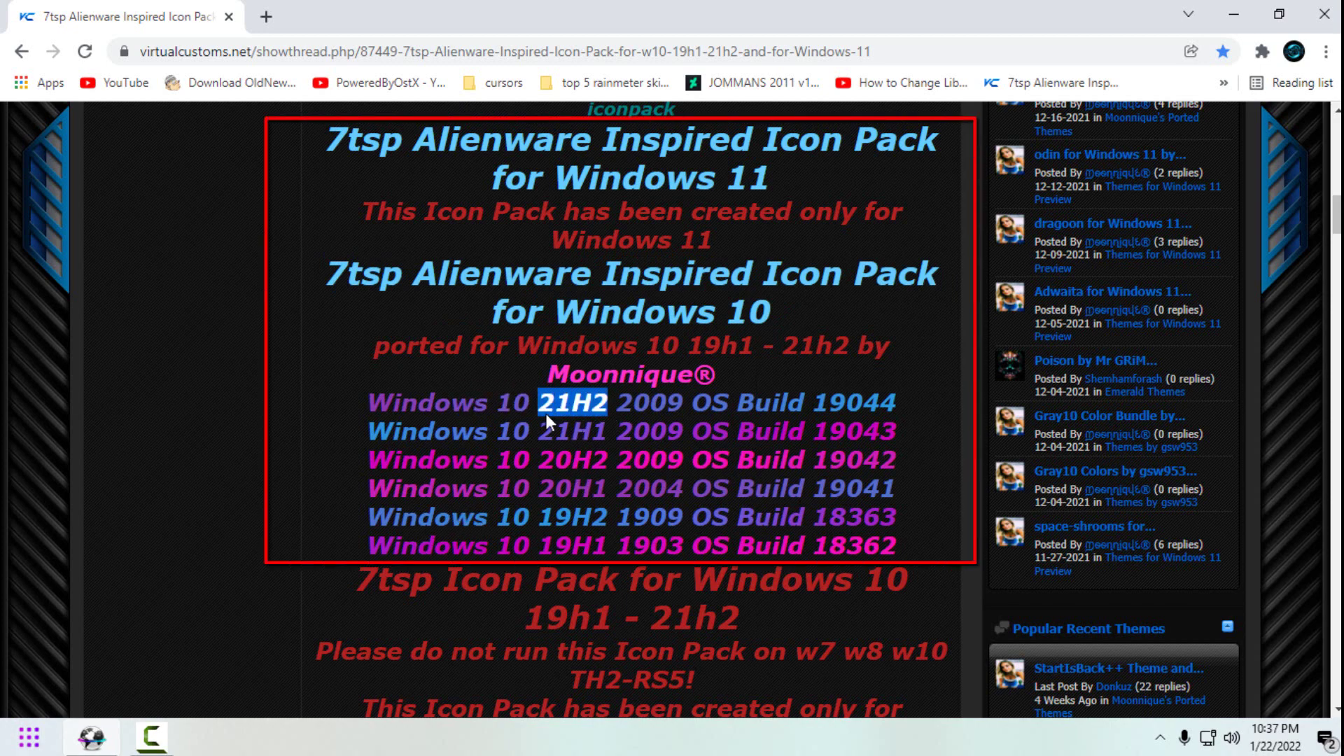
pyautogui.click(587, 495)
# - Review the compatibility warning and download 7tsp GUI v0.6(2019).exe and the Windows 11 icon pack from the thread's attached files
pyautogui.scroll(-7, 687, 459)
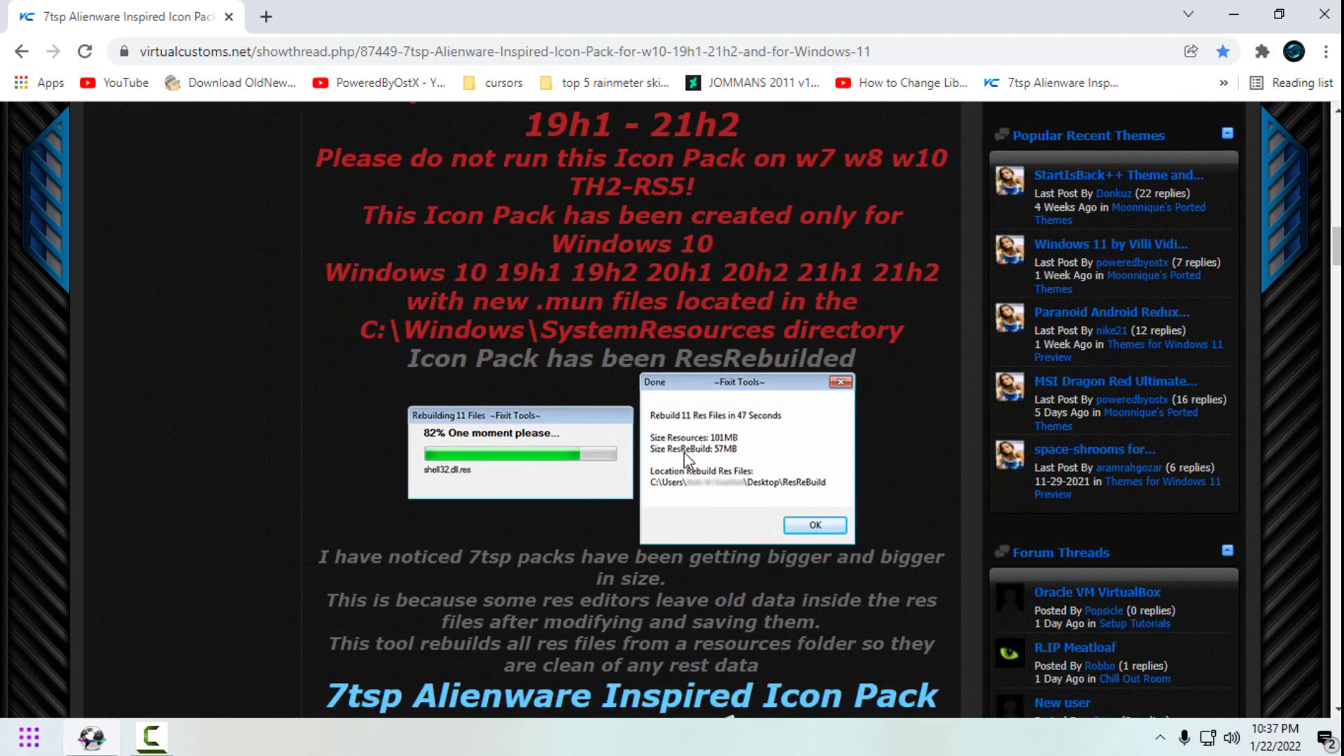
pyautogui.scroll(2, 685, 439)
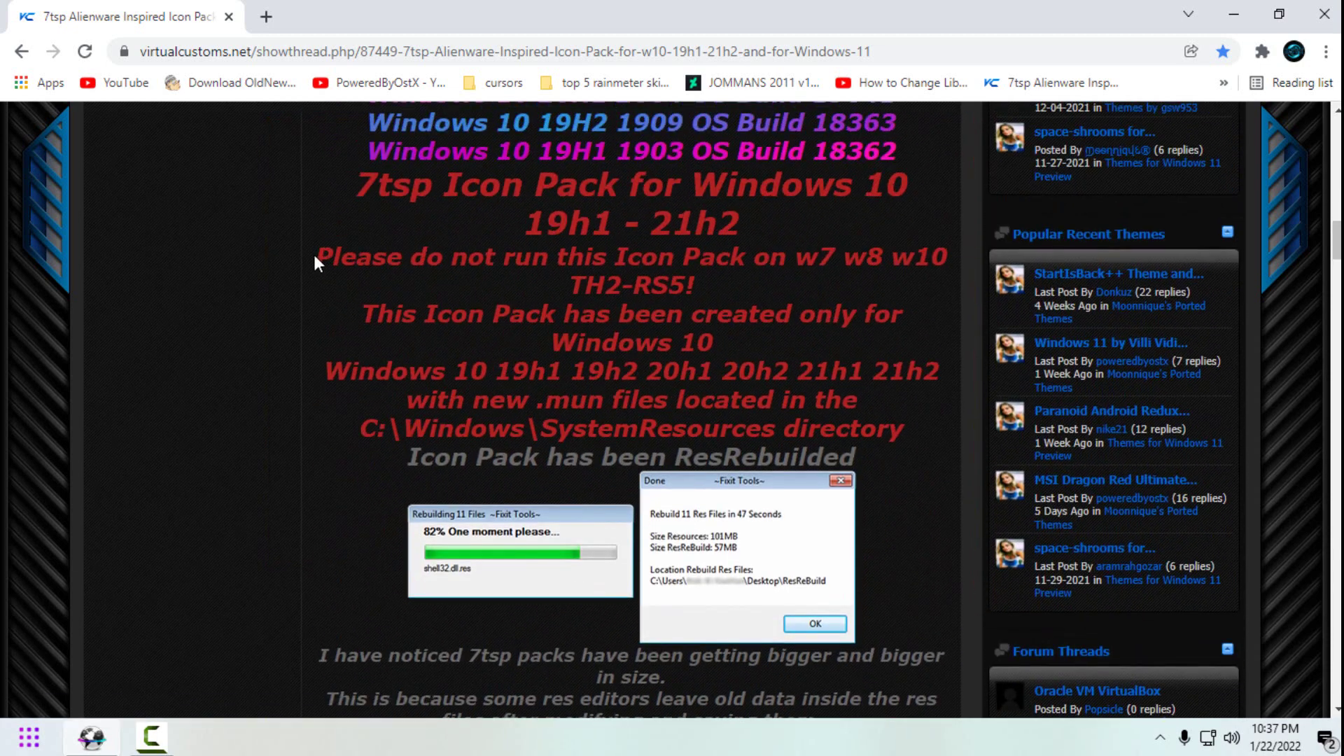
pyautogui.moveTo(317, 256); pyautogui.dragTo(919, 436)
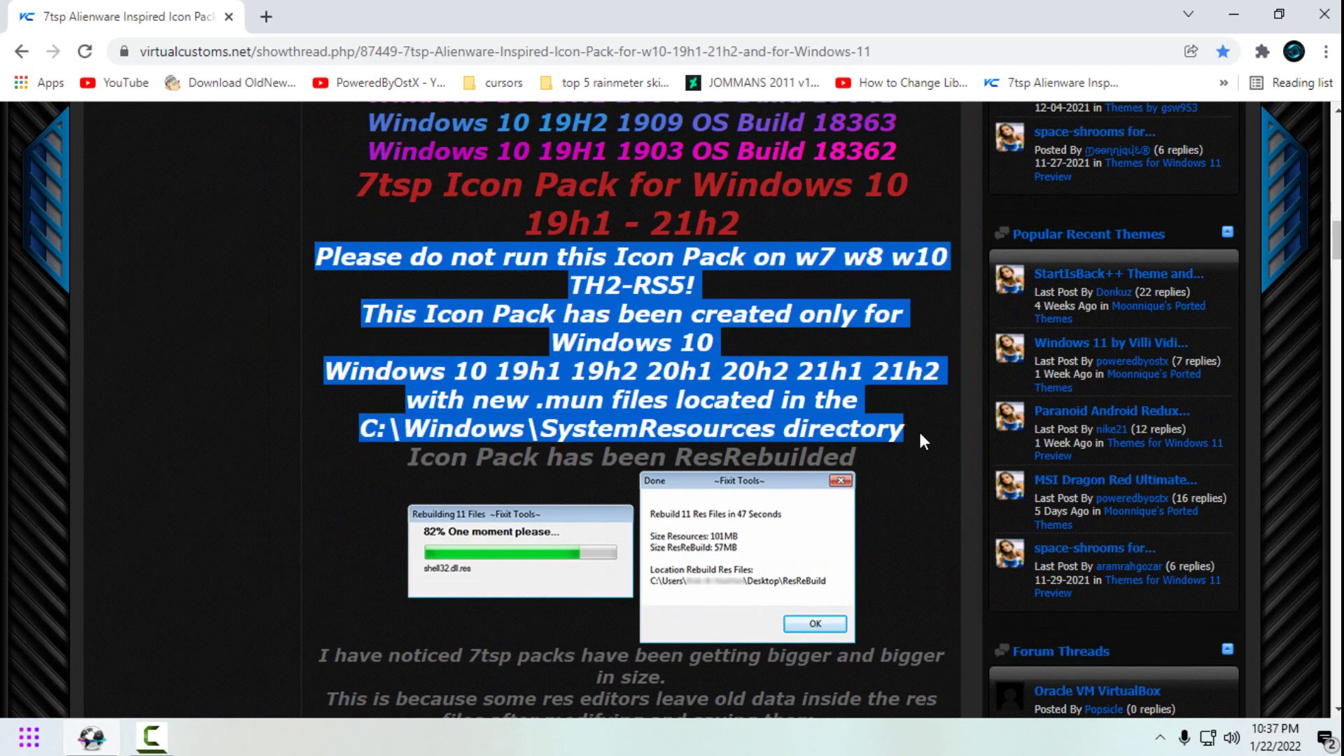
pyautogui.click(916, 432)
pyautogui.moveTo(1335, 257); pyautogui.dragTo(1322, 368)
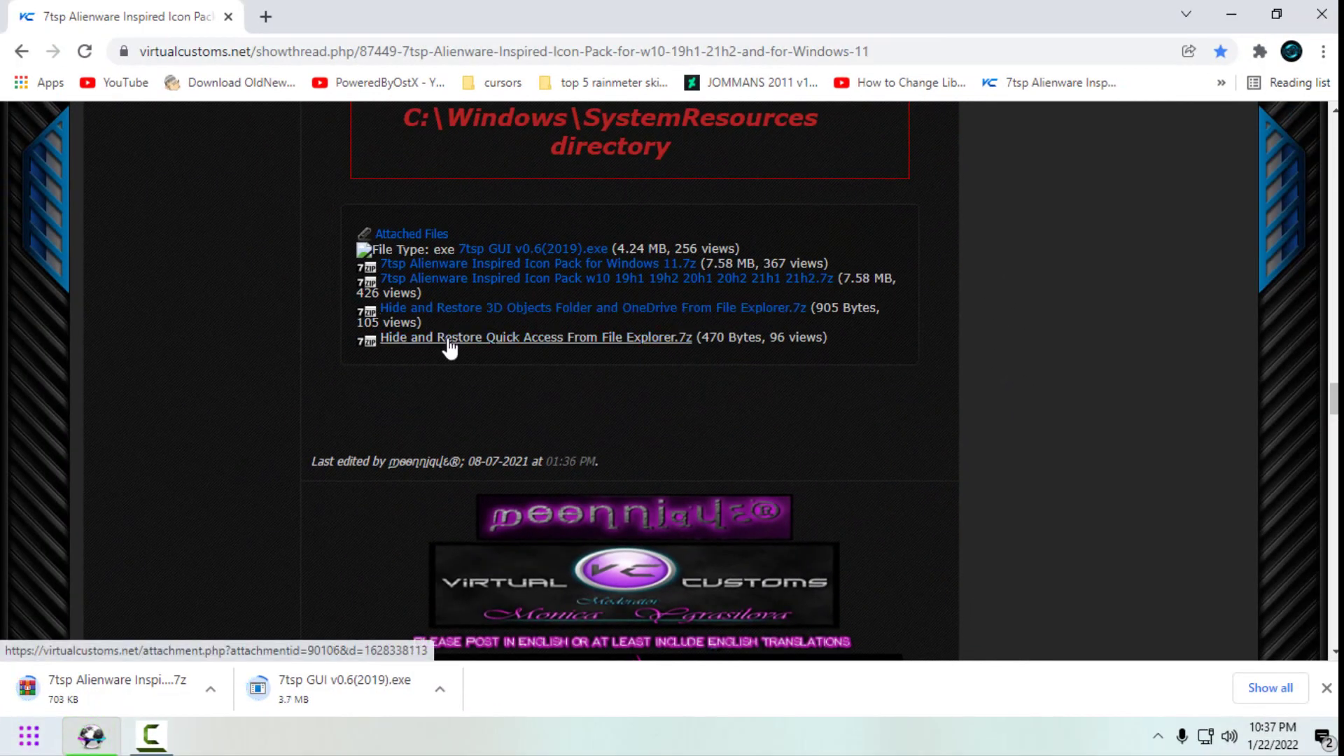
# - Find the video on hiding Quick Access in Windows 11 on the PoweredByOstX YouTube channel, and close that tab
pyautogui.click(266, 17)
pyautogui.click(340, 88)
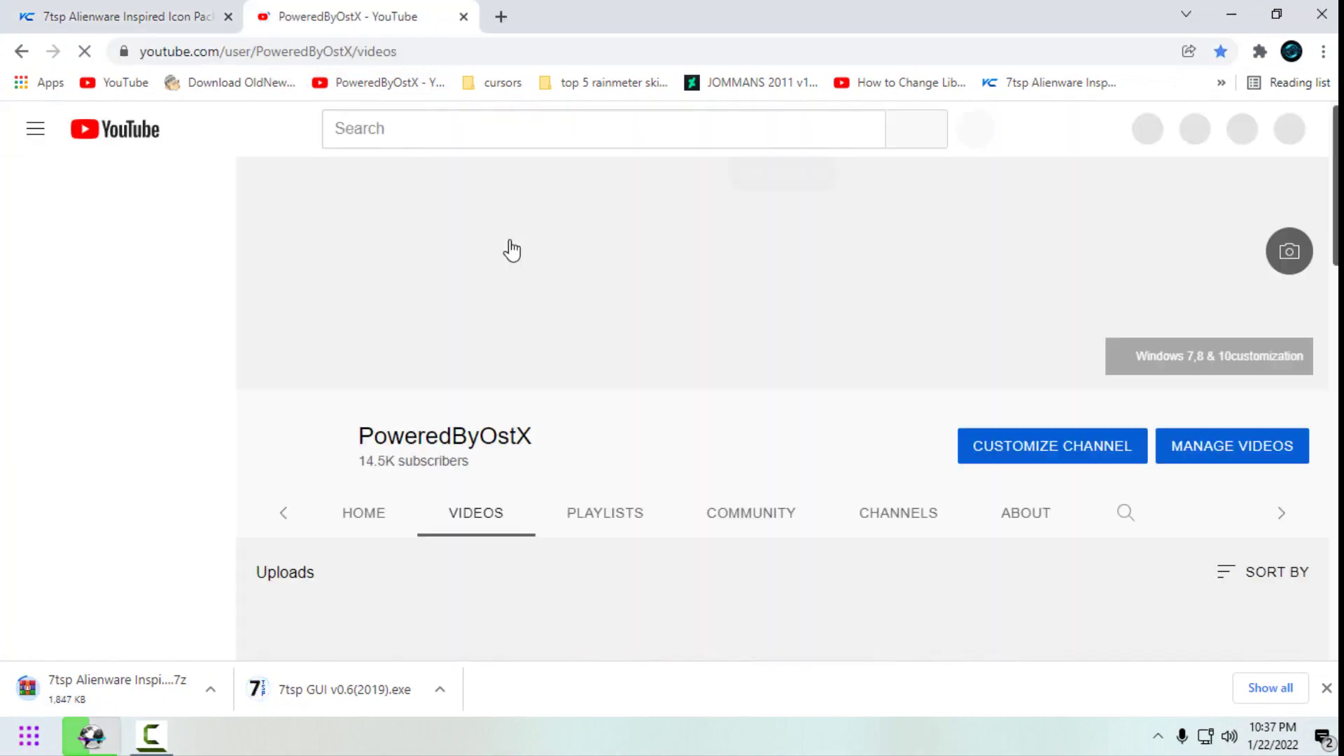
pyautogui.scroll(-3, 804, 300)
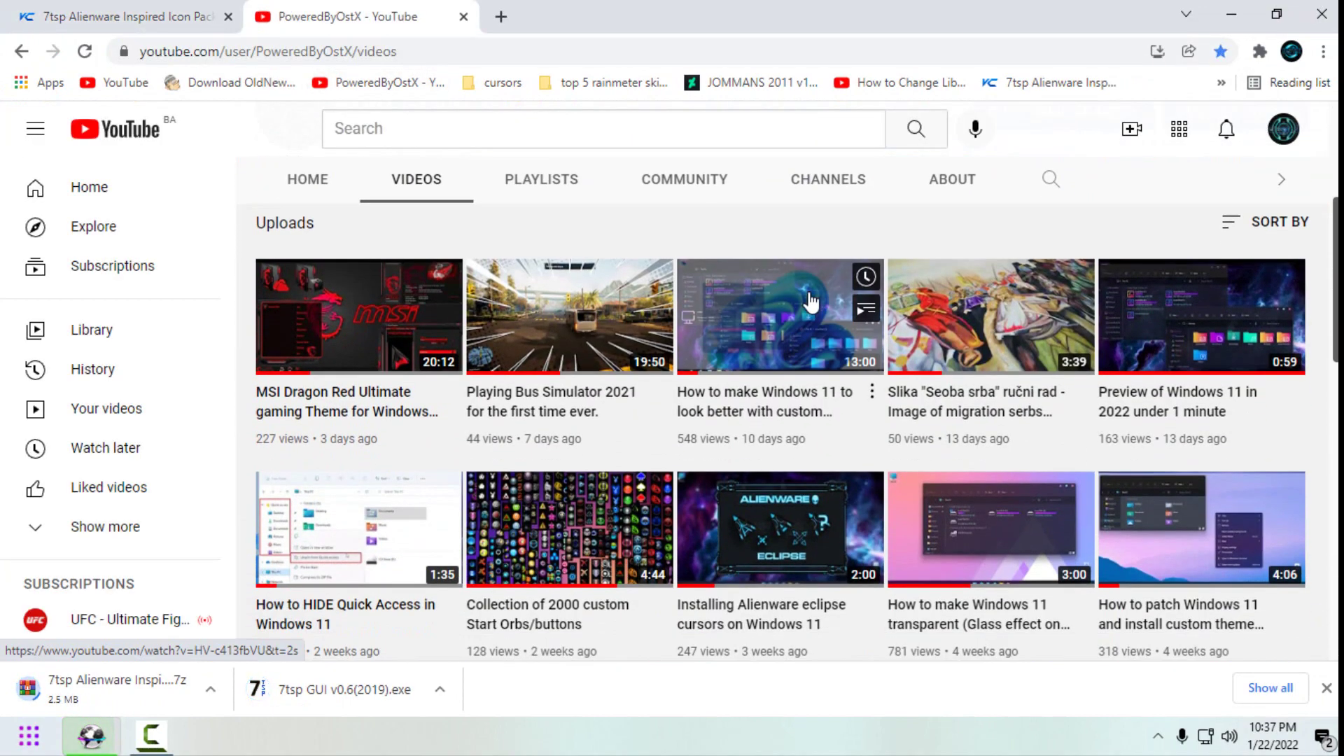
pyautogui.scroll(-2, 811, 297)
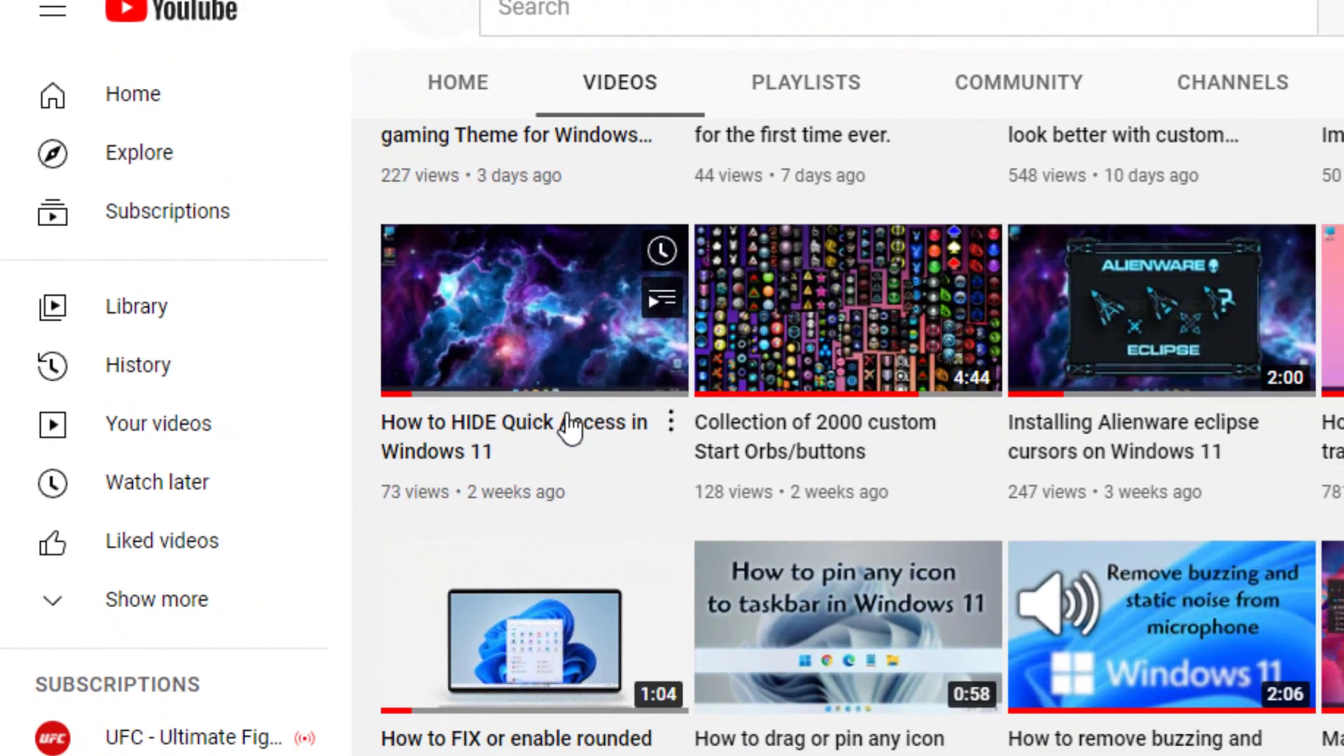
pyautogui.click(463, 15)
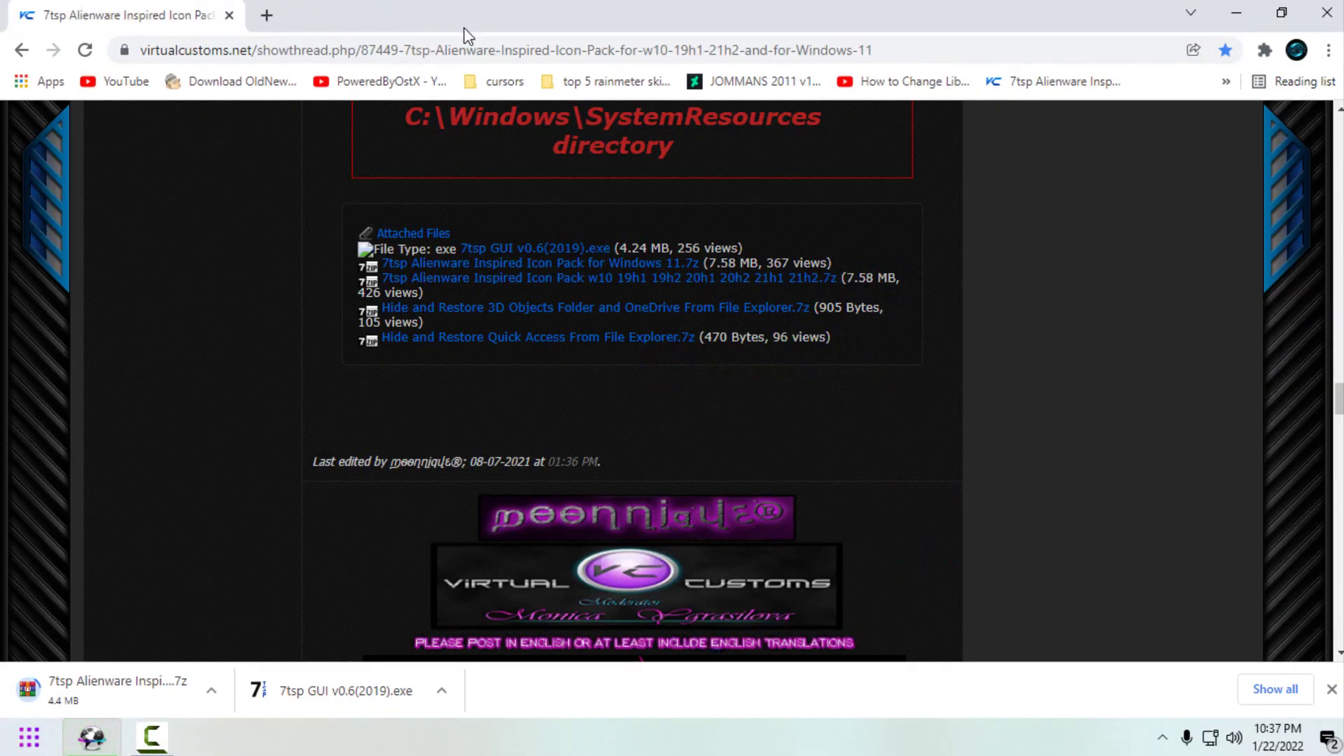
# - Place the downloaded 7tsp GUI executable and Alienware icon pack archive on the desktop, and close the browser
pyautogui.doubleClick(499, 11)
pyautogui.moveTo(507, 18); pyautogui.dragTo(696, 45)
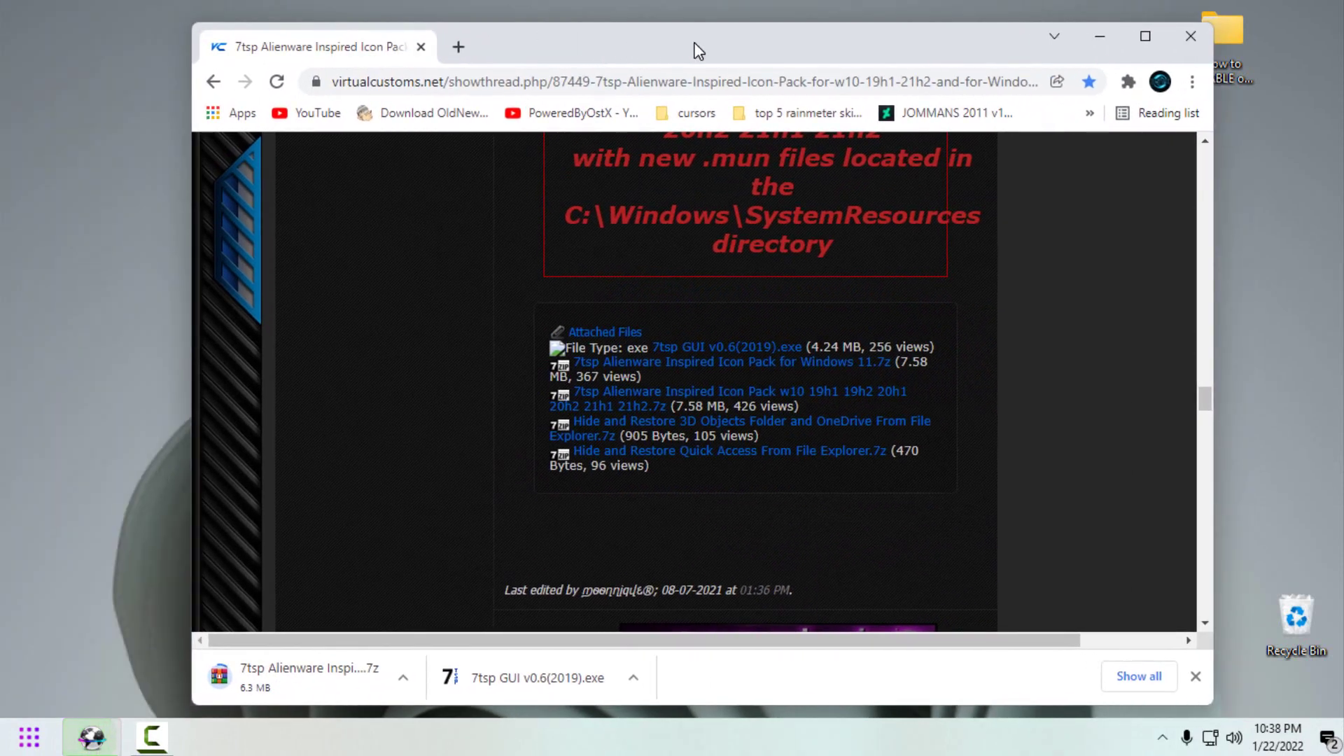
pyautogui.moveTo(490, 677); pyautogui.dragTo(91, 128)
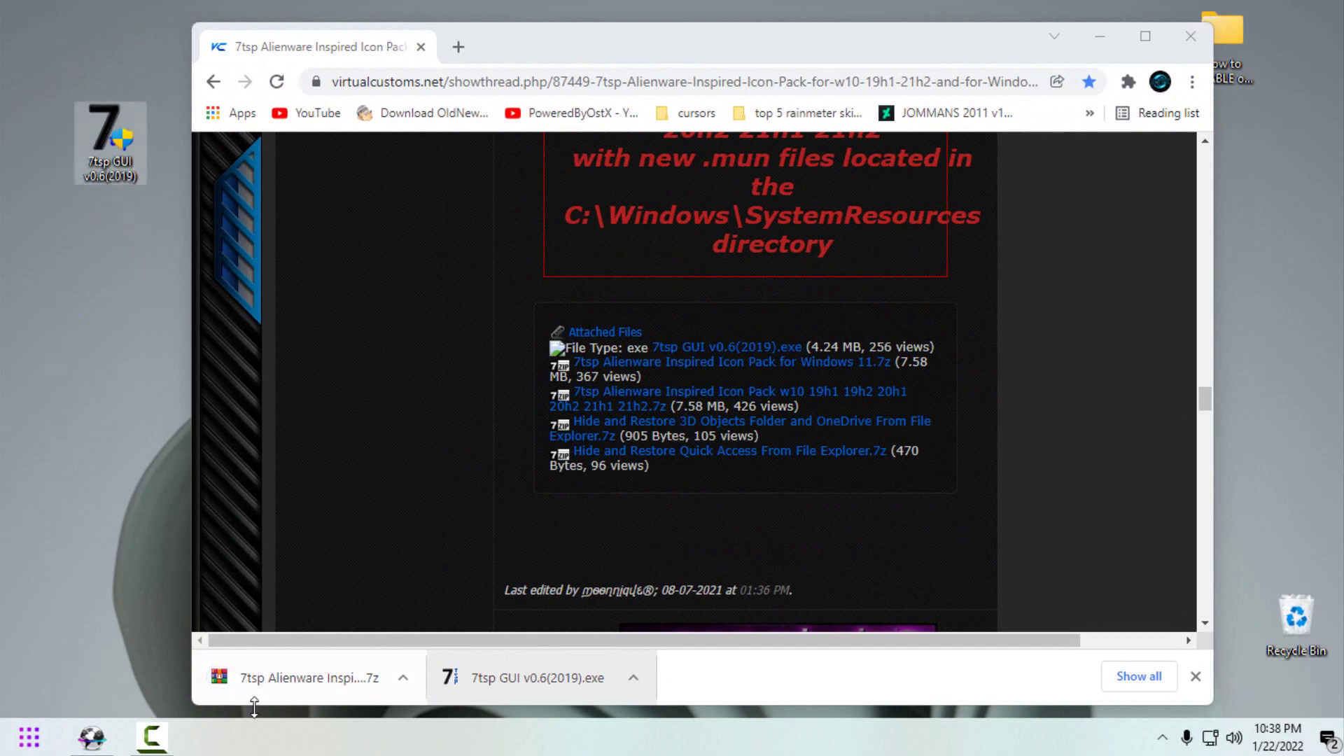
pyautogui.moveTo(254, 696); pyautogui.dragTo(123, 393)
pyautogui.click(269, 373)
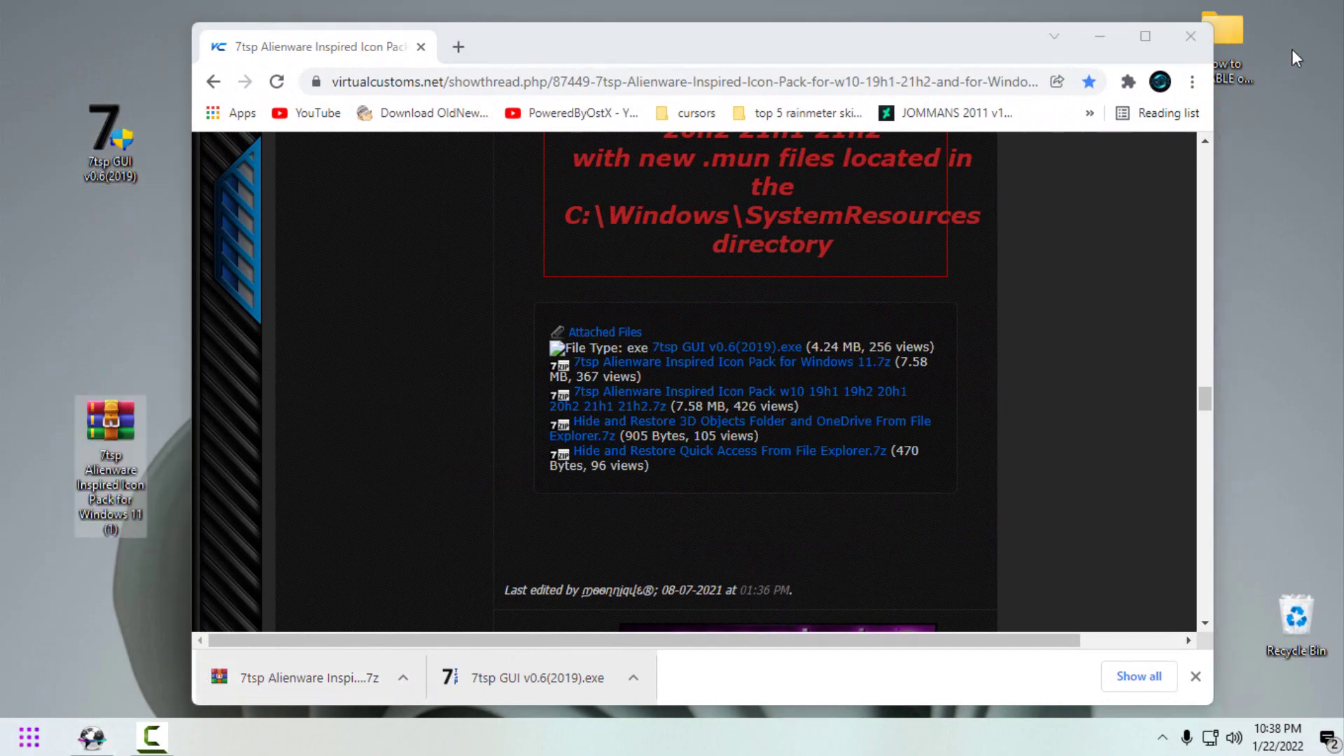
pyautogui.click(1189, 37)
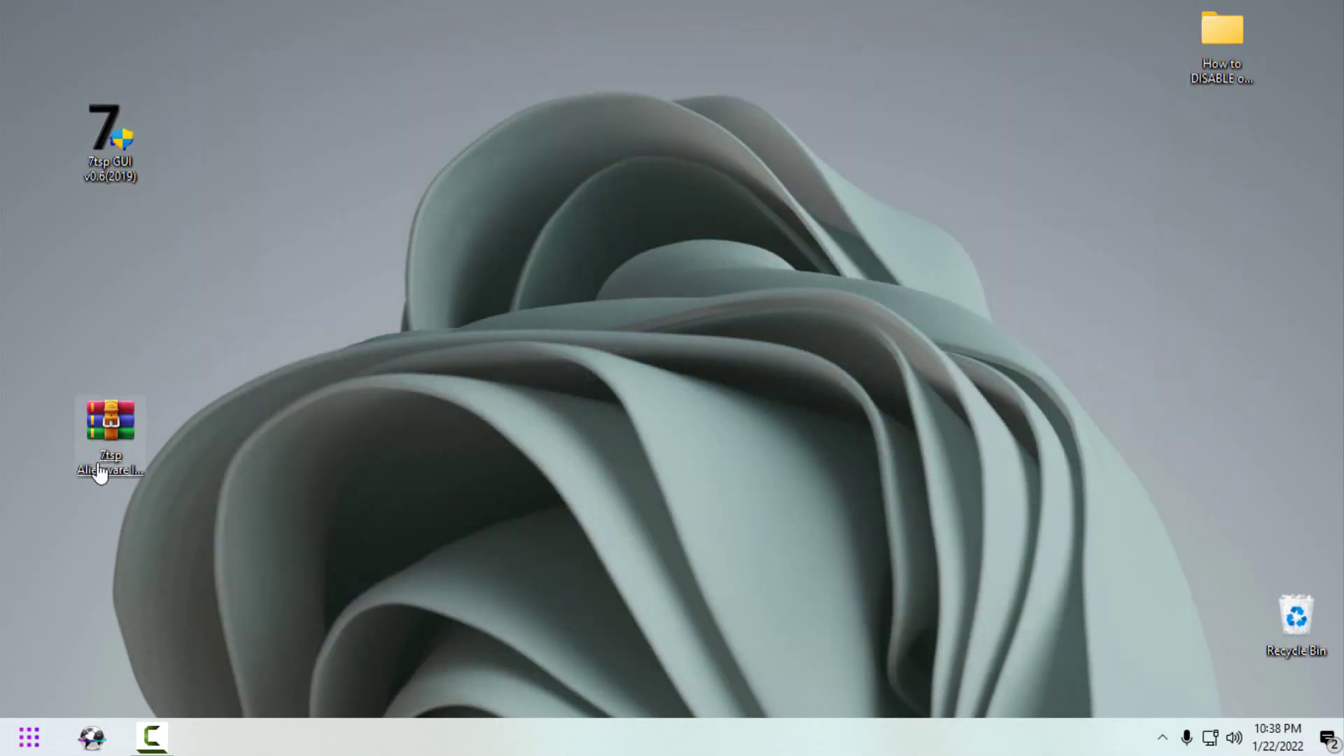
# - Run 7tsp GUI v0.6(2019) as administrator, allowing it through the SmartScreen block
pyautogui.rightClick(123, 166)
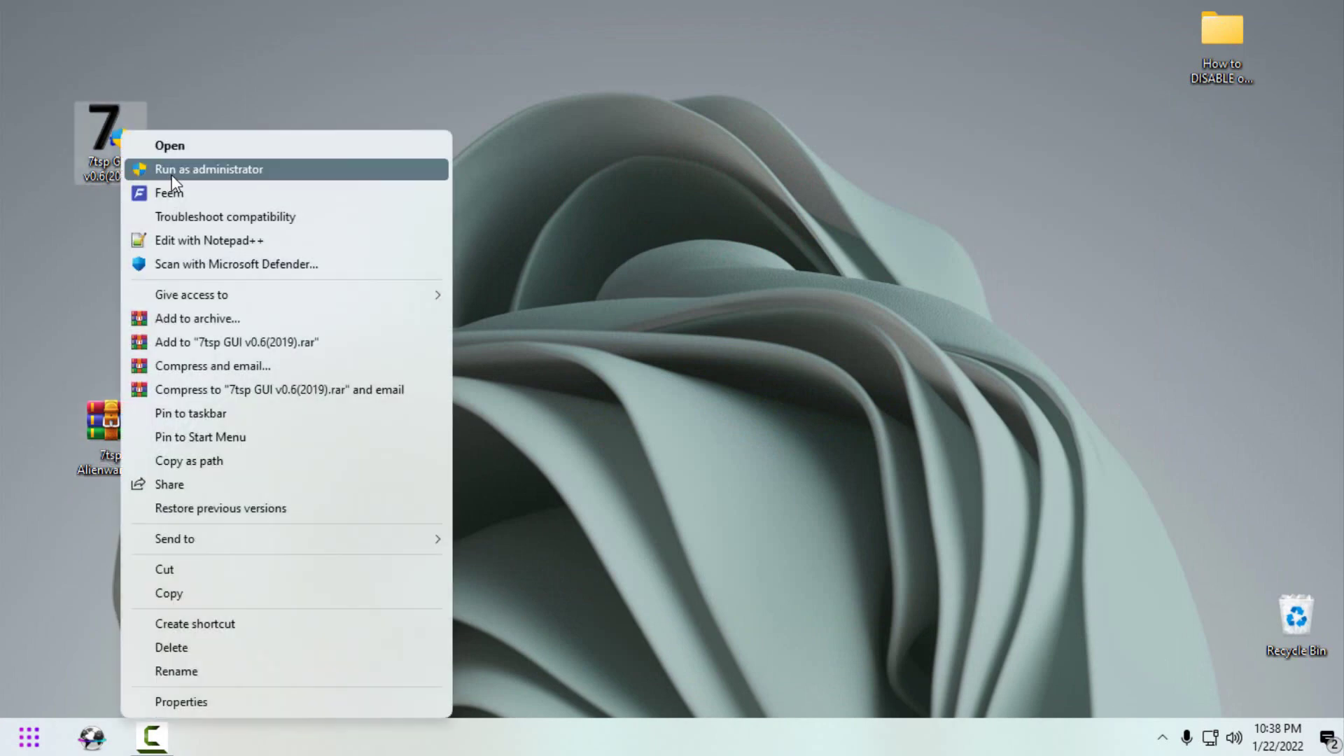
pyautogui.click(172, 175)
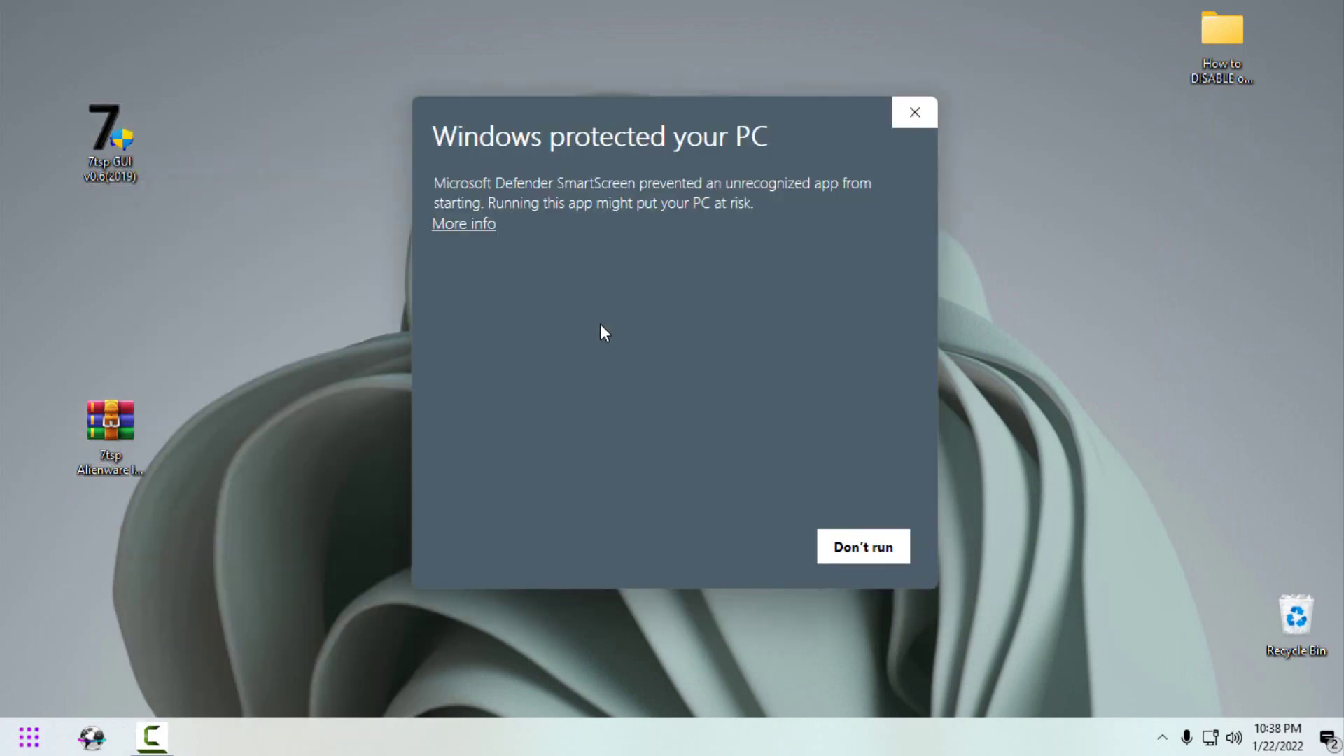
pyautogui.click(482, 224)
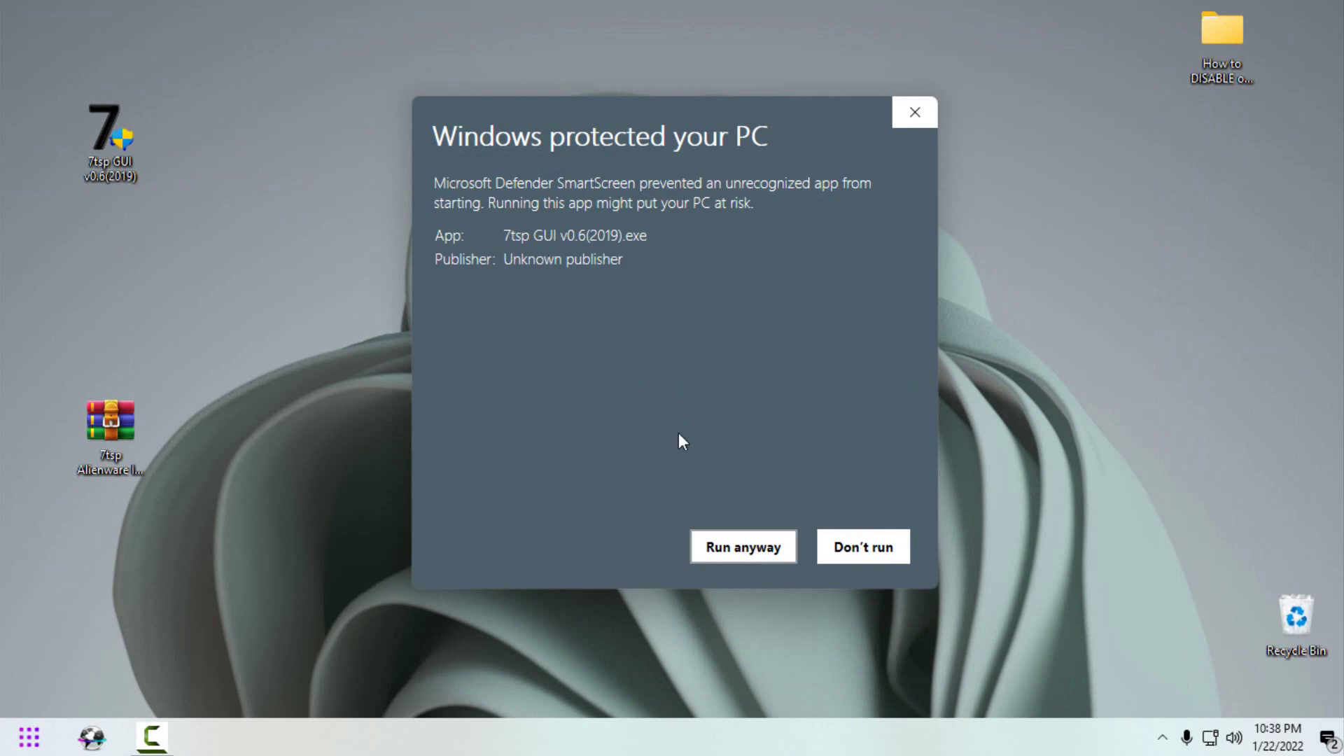
pyautogui.moveTo(625, 260); pyautogui.dragTo(518, 266)
pyautogui.click(696, 544)
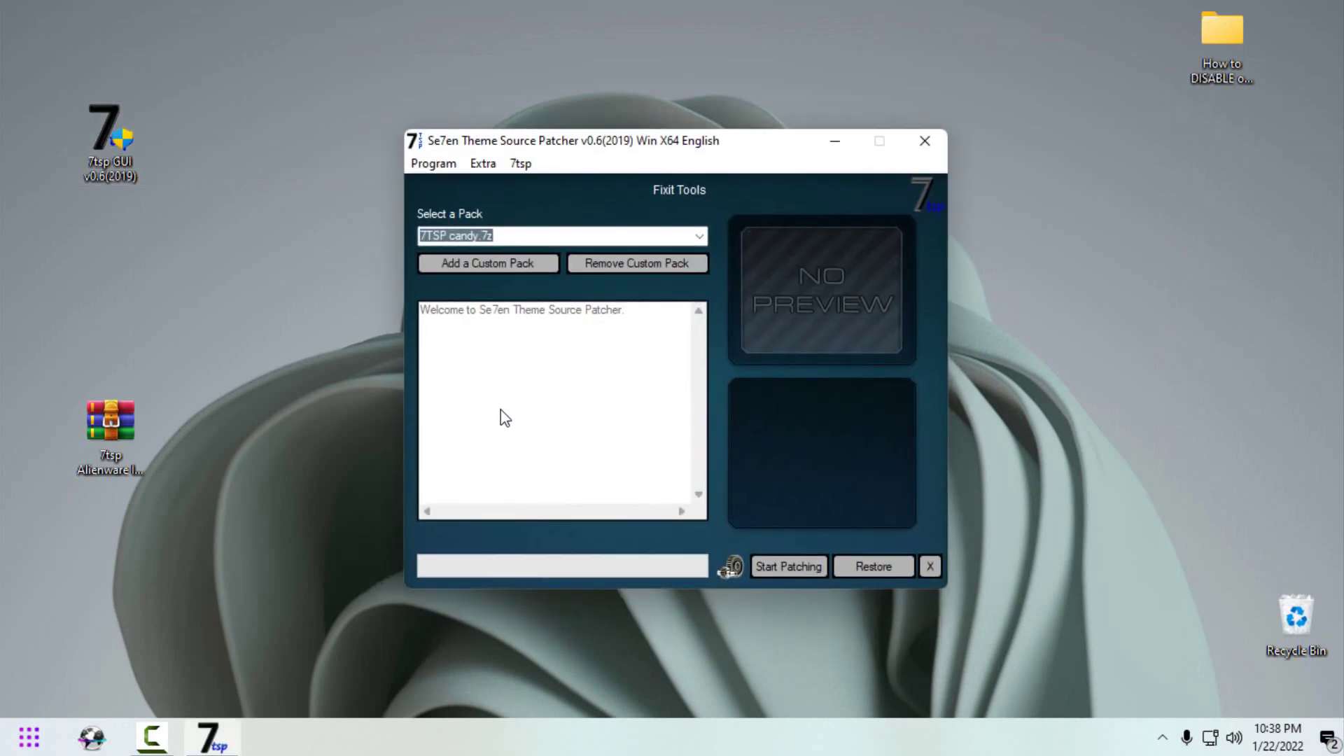
# - Add the 7tsp Alienware Inspired Icon Pack for Windows 11 (1) archive as a custom pack and view its enlarged preview
pyautogui.click(500, 266)
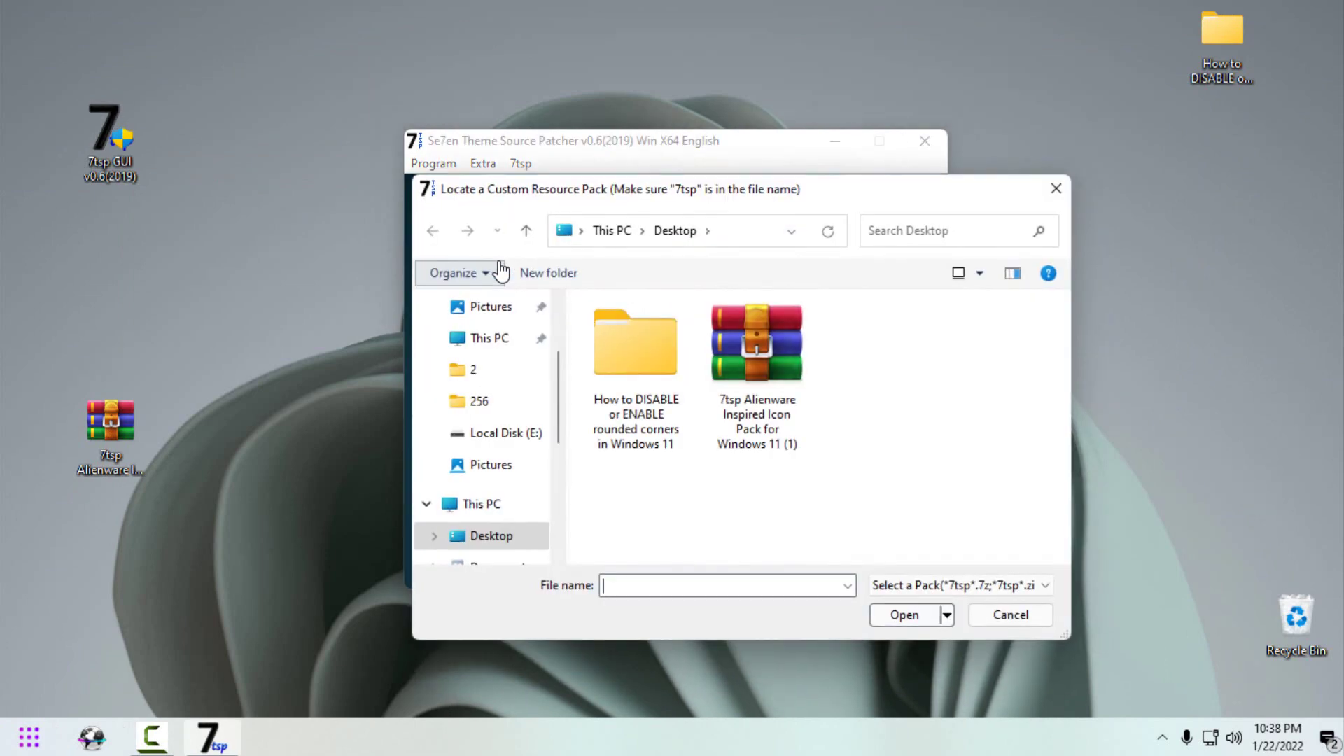
pyautogui.doubleClick(758, 416)
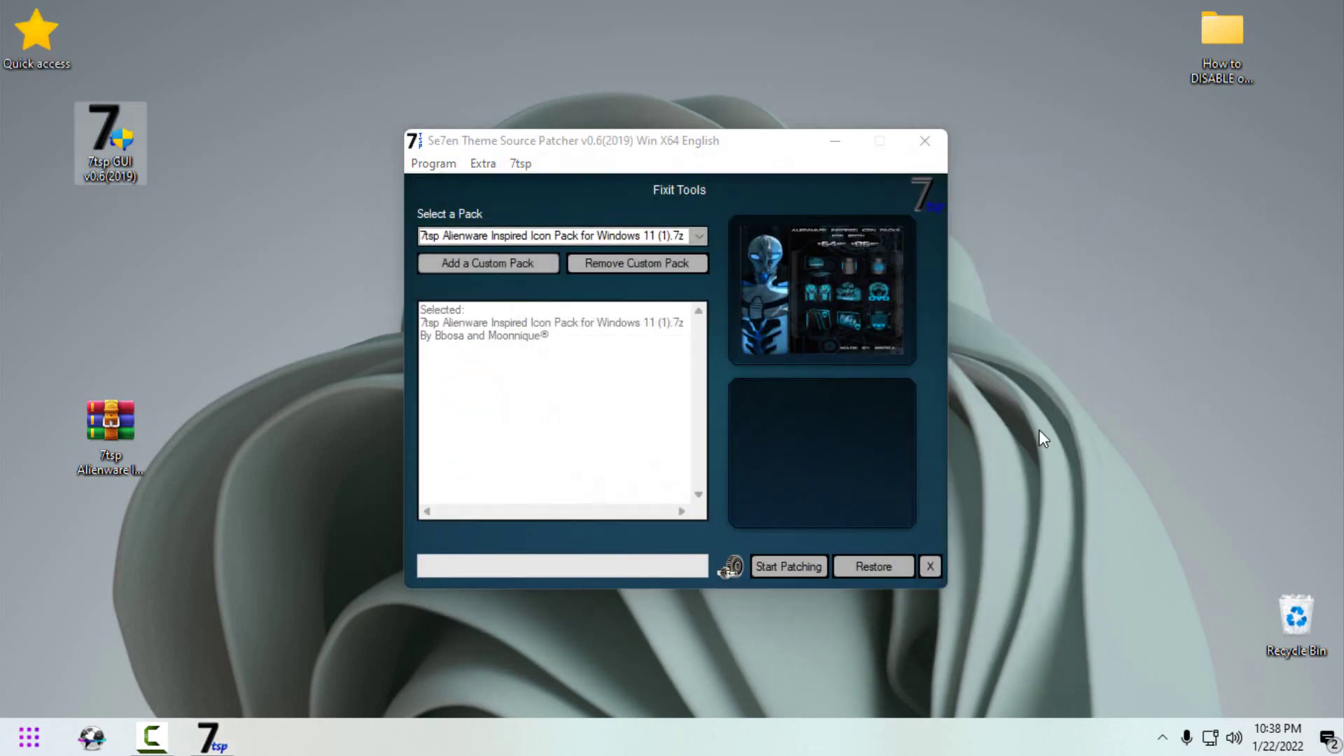
pyautogui.click(781, 335)
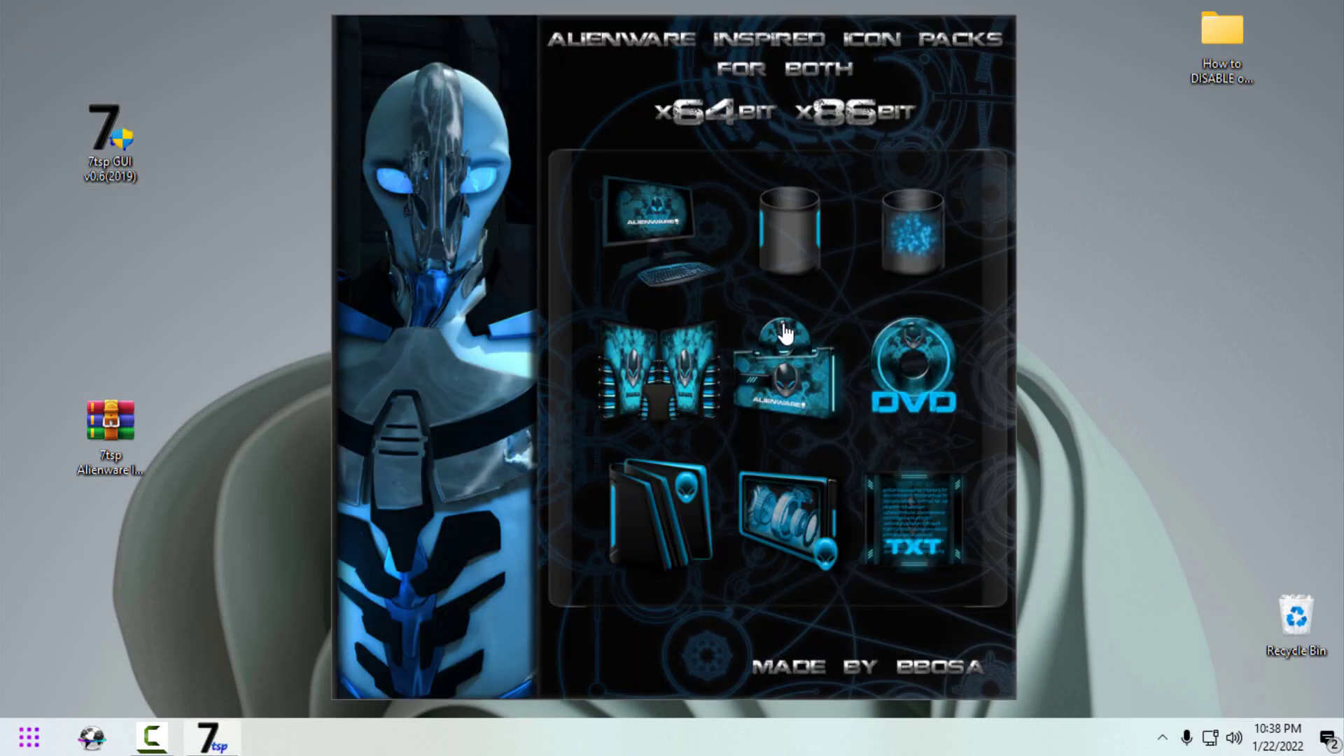
pyautogui.click(1008, 413)
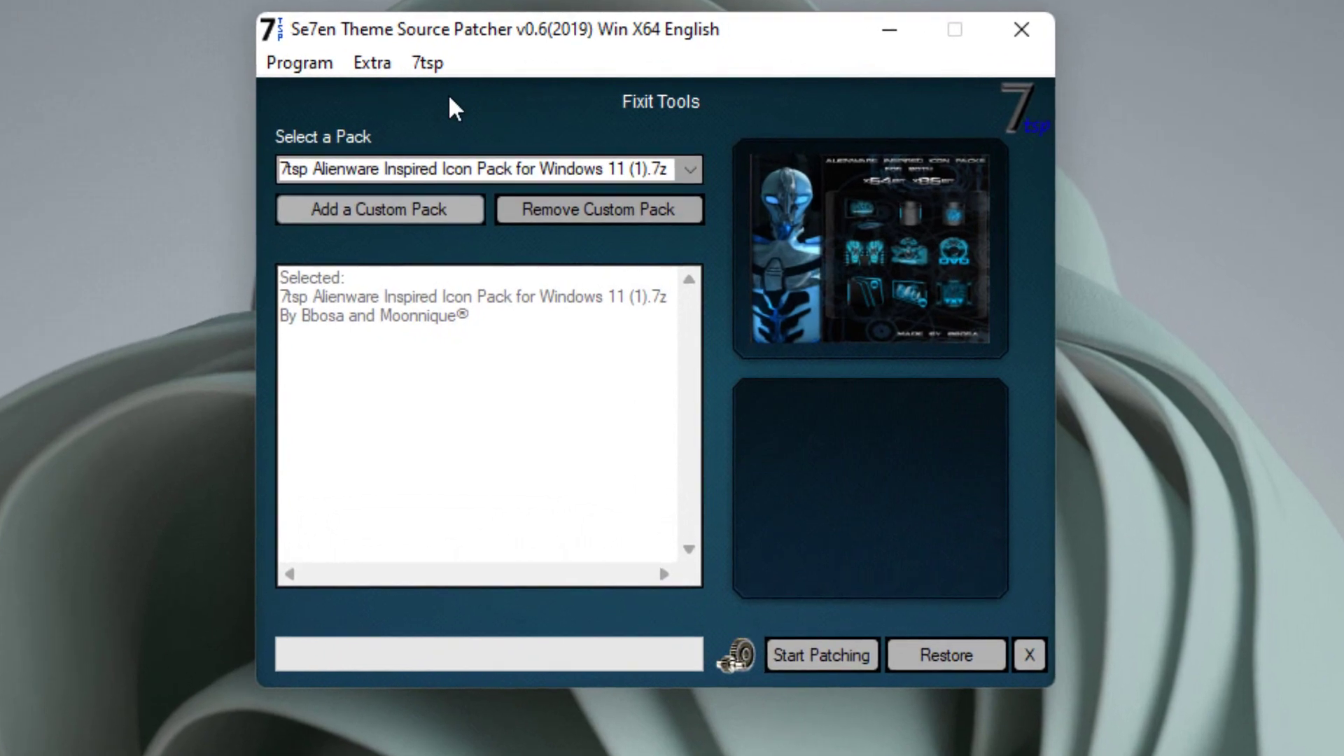
# - Open the patcher's options and save them with Create new Restore Point when Patching enabled
pyautogui.click(426, 112)
pyautogui.press('Right')
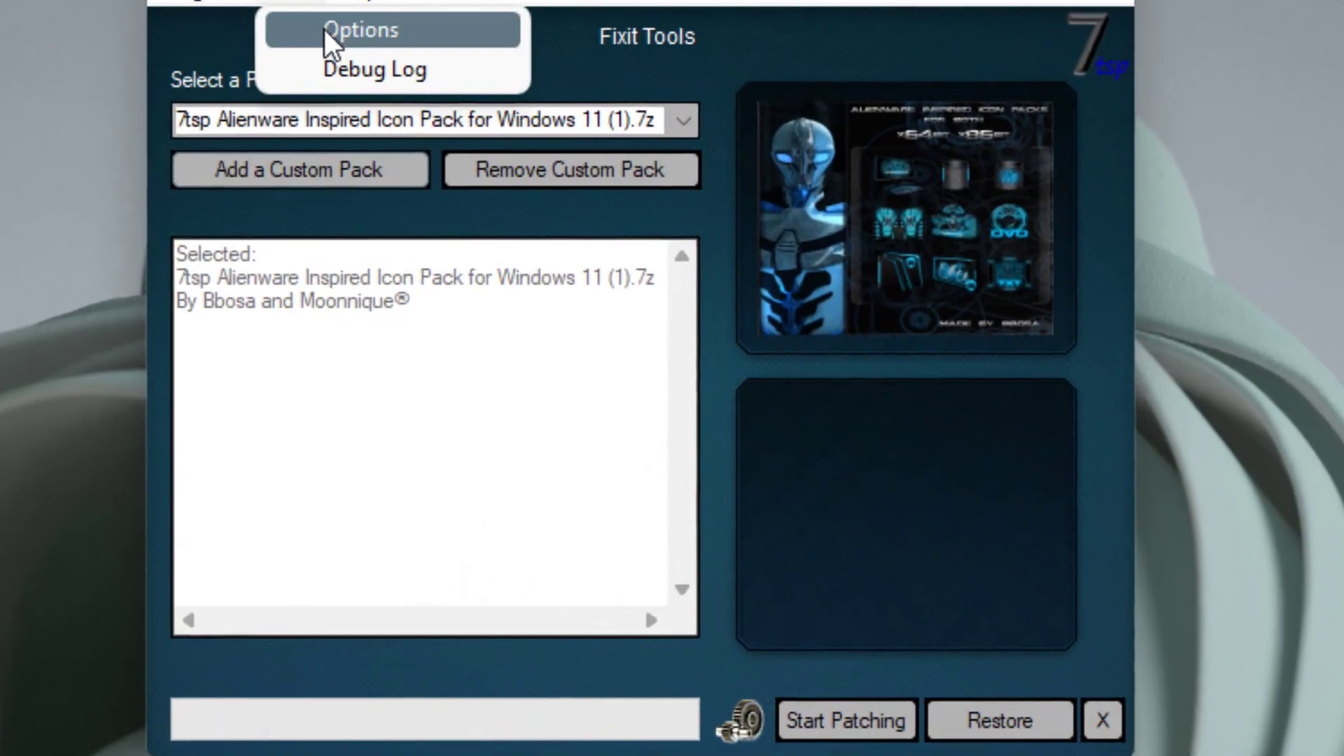
pyautogui.click(350, 51)
pyautogui.click(332, 595)
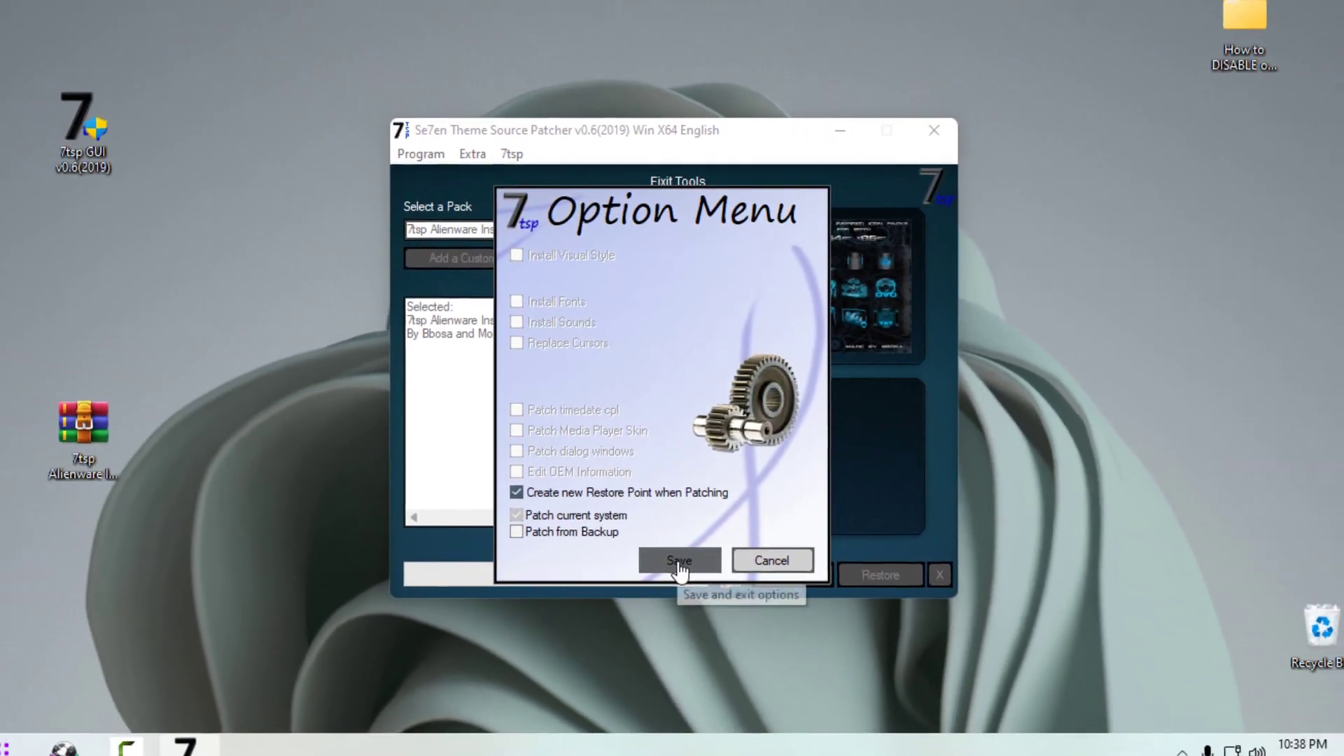
pyautogui.click(676, 581)
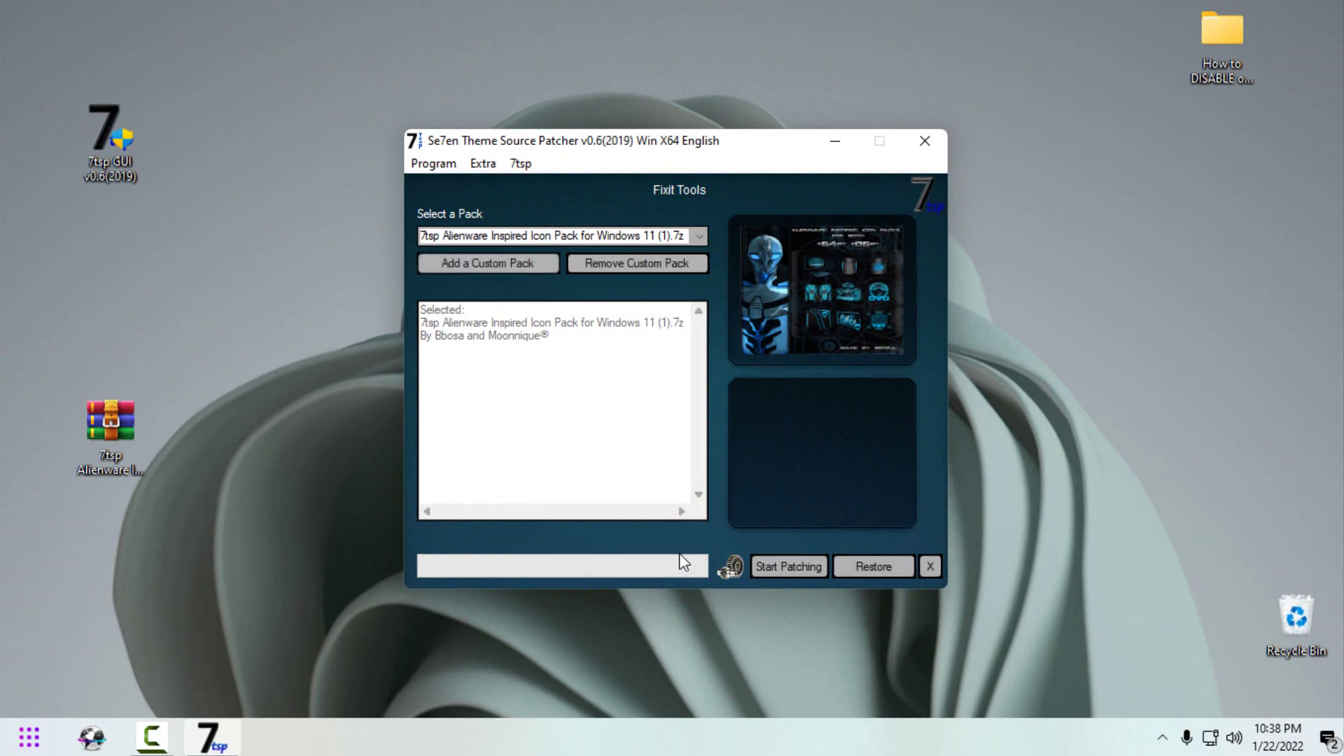
# - Patch the system with the selected Alienware icon pack, accepting the patch confirmation and dismissing the completion notice
pyautogui.click(799, 568)
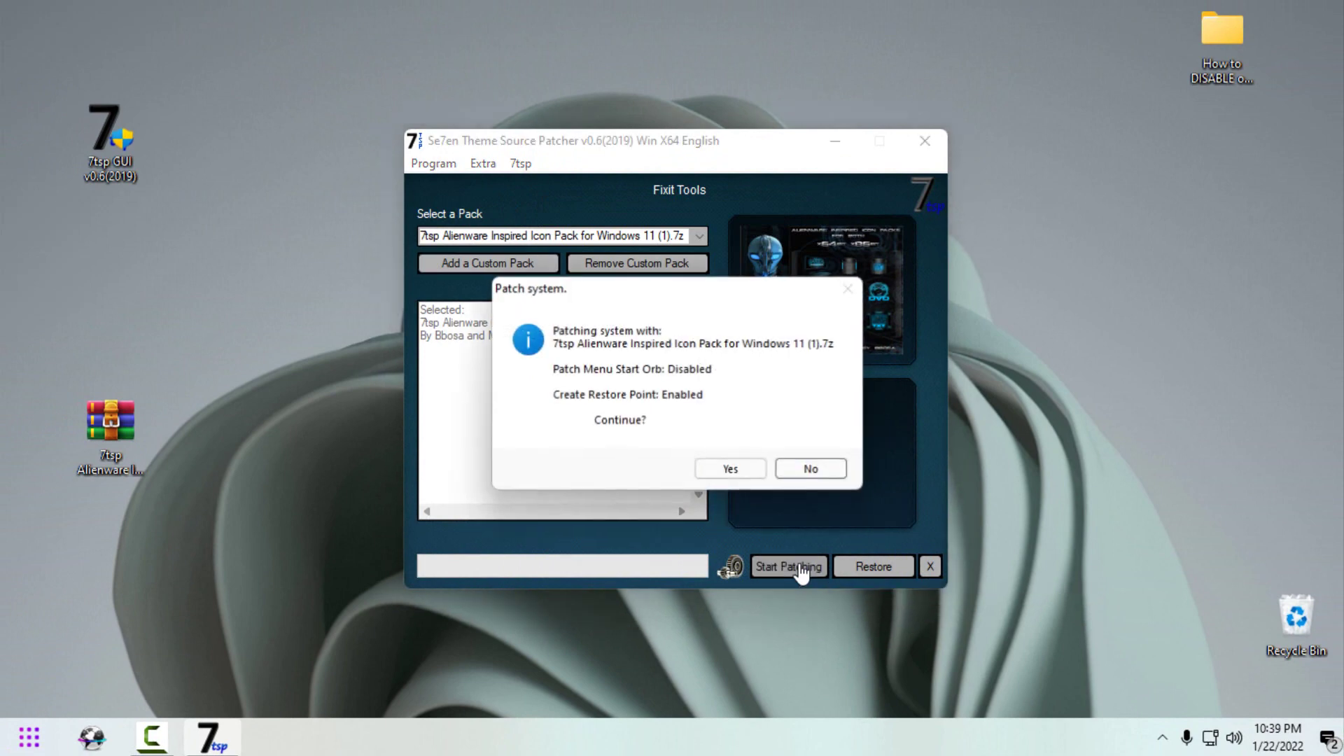
pyautogui.click(760, 471)
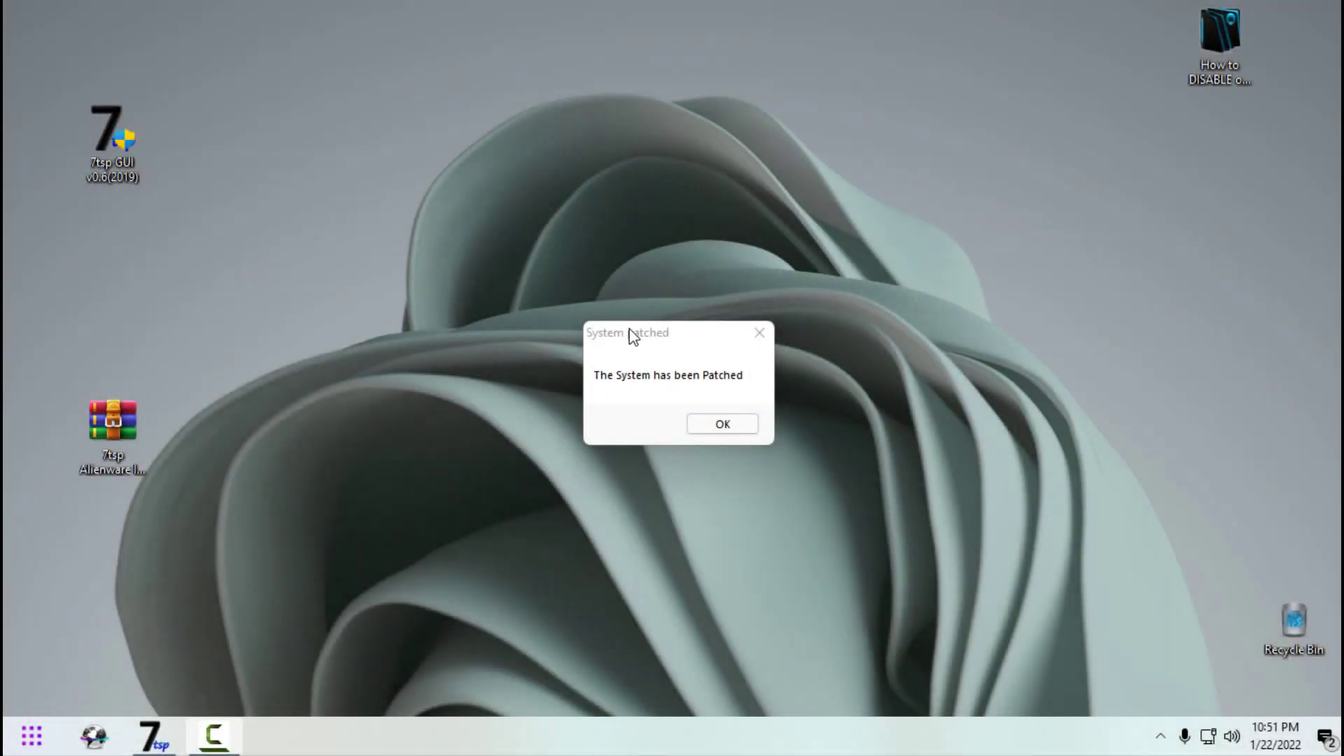
pyautogui.moveTo(632, 335); pyautogui.dragTo(585, 301)
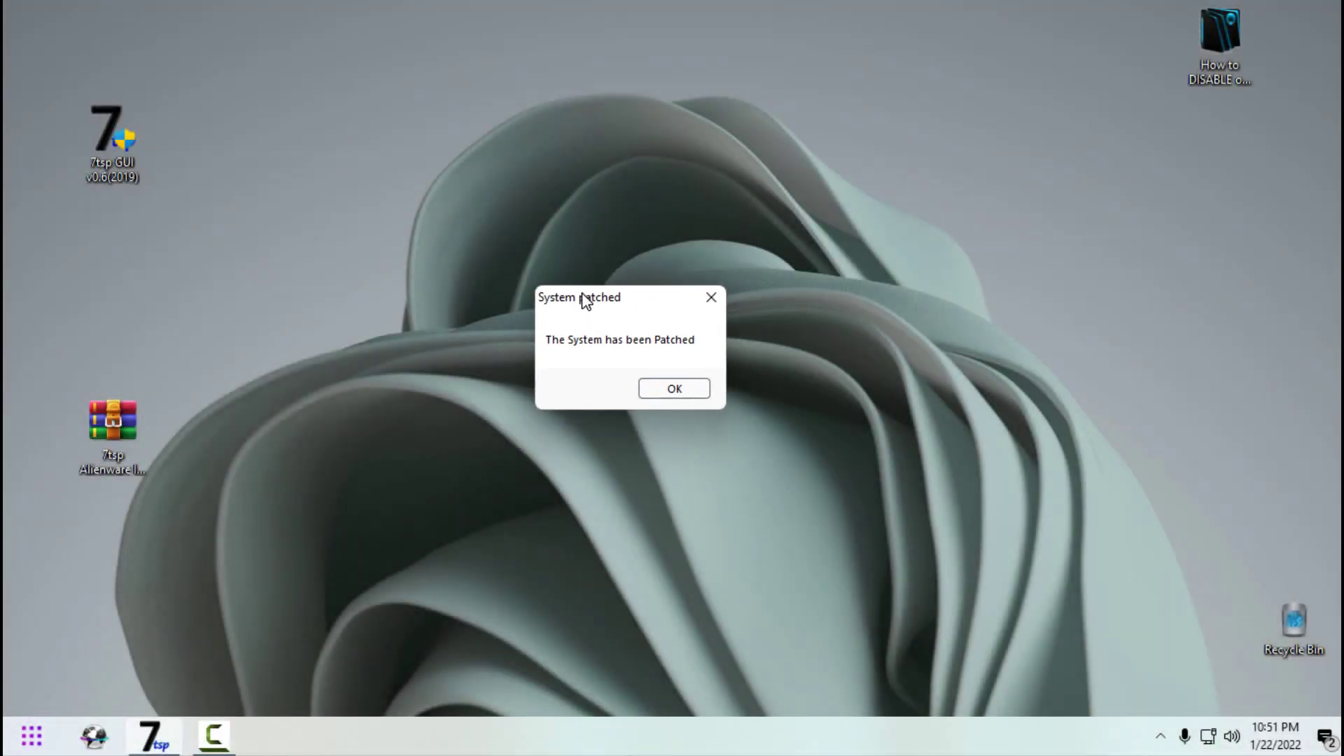
pyautogui.click(684, 390)
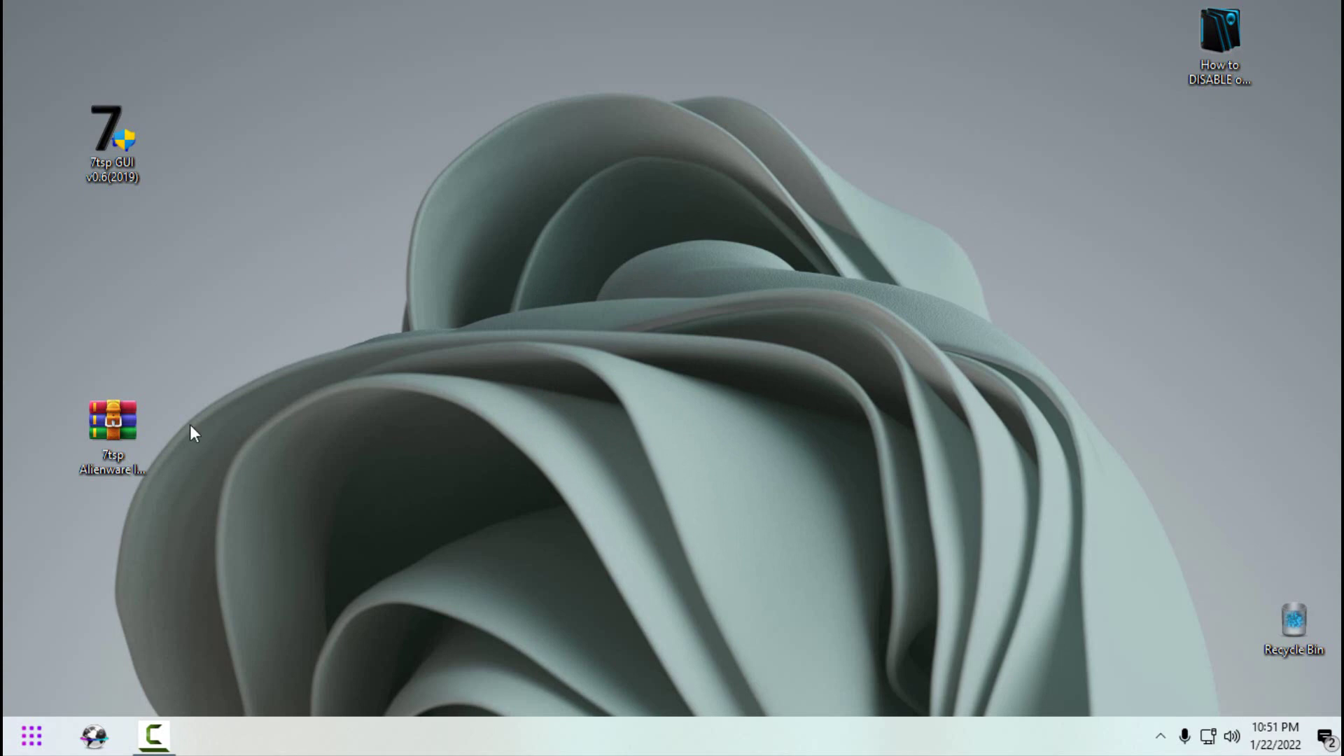
# - Open This PC in a maximized window and inspect the drive icons in the Extra large icons and Large icons views
pyautogui.press('super')
pyautogui.click(346, 535)
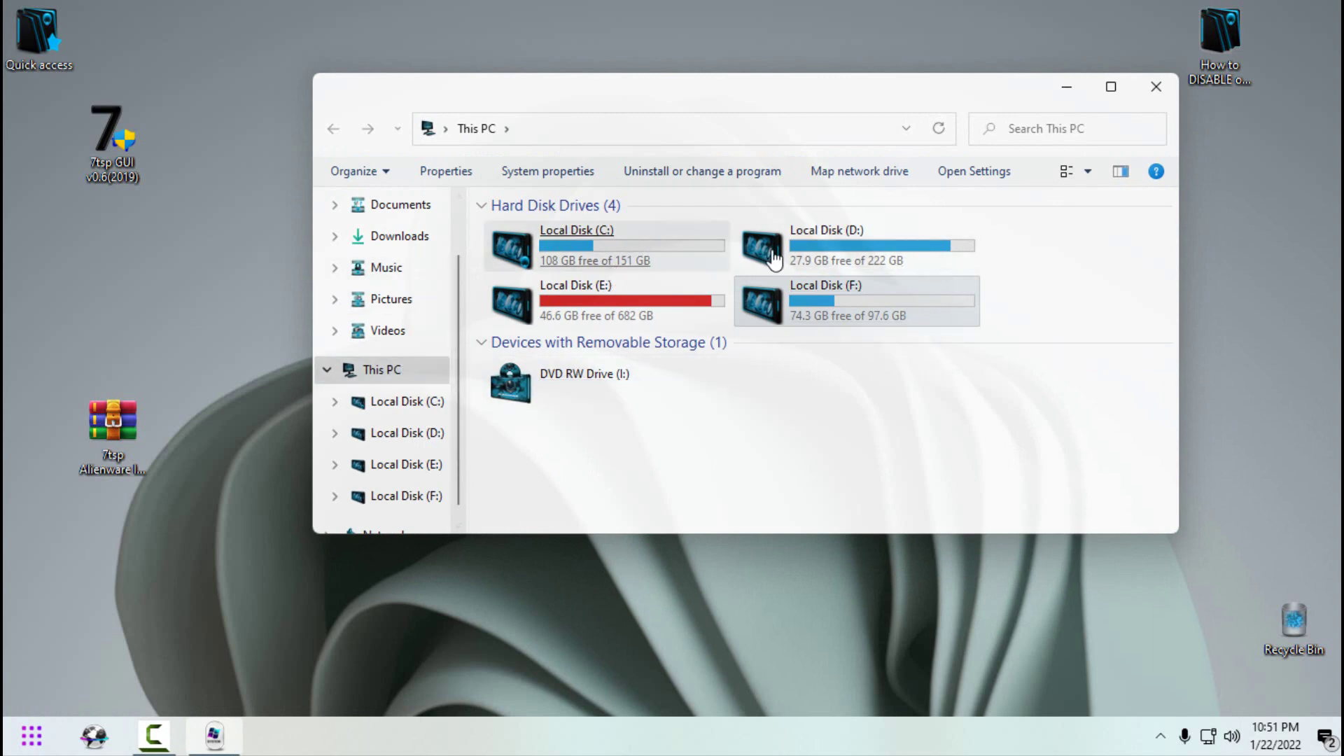
pyautogui.rightClick(894, 406)
pyautogui.moveTo(935, 424)
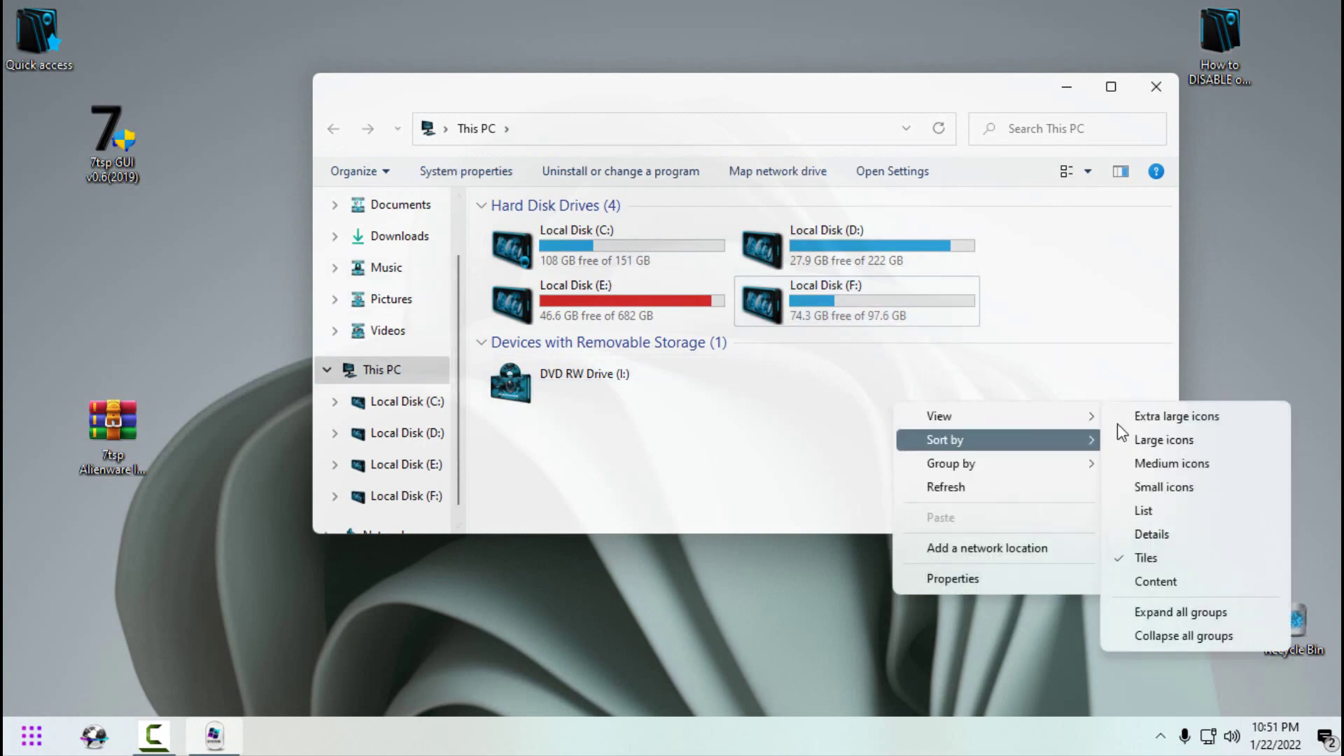
pyautogui.click(1141, 418)
pyautogui.scroll(-5, 1125, 371)
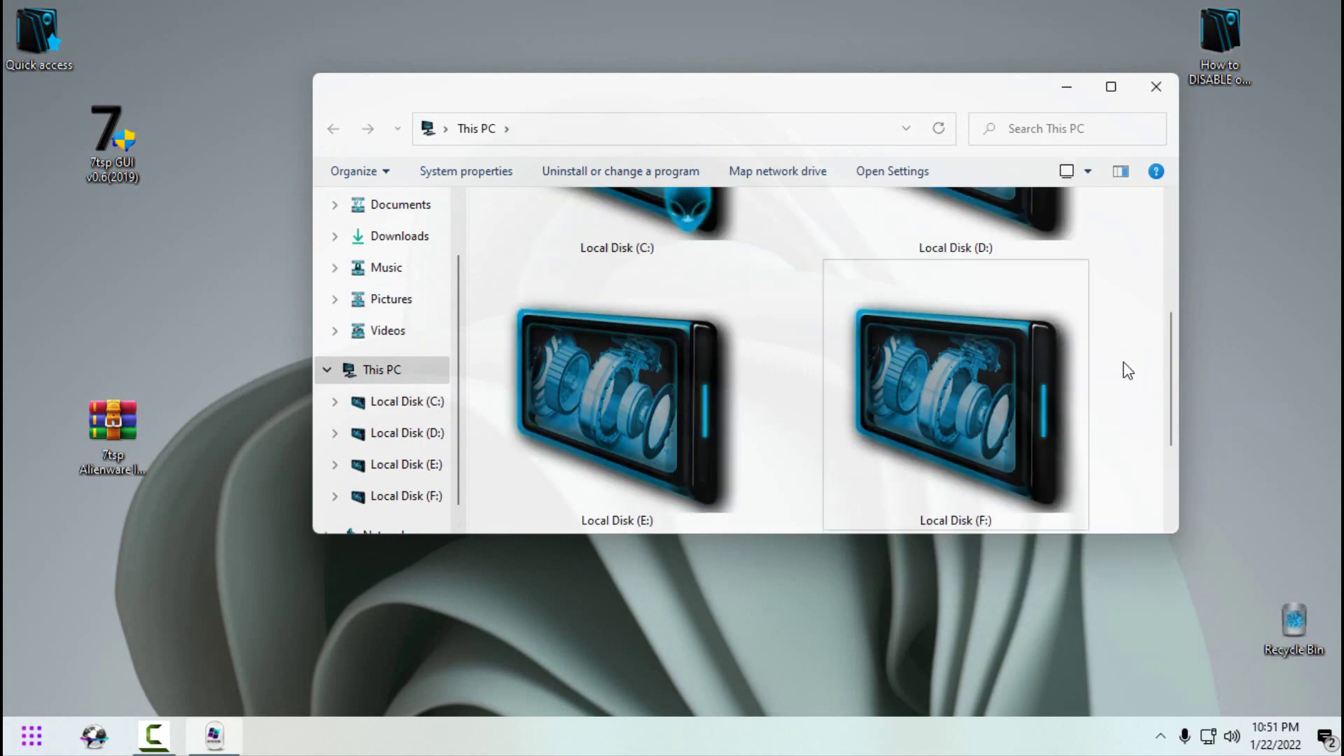
pyautogui.scroll(5, 1126, 371)
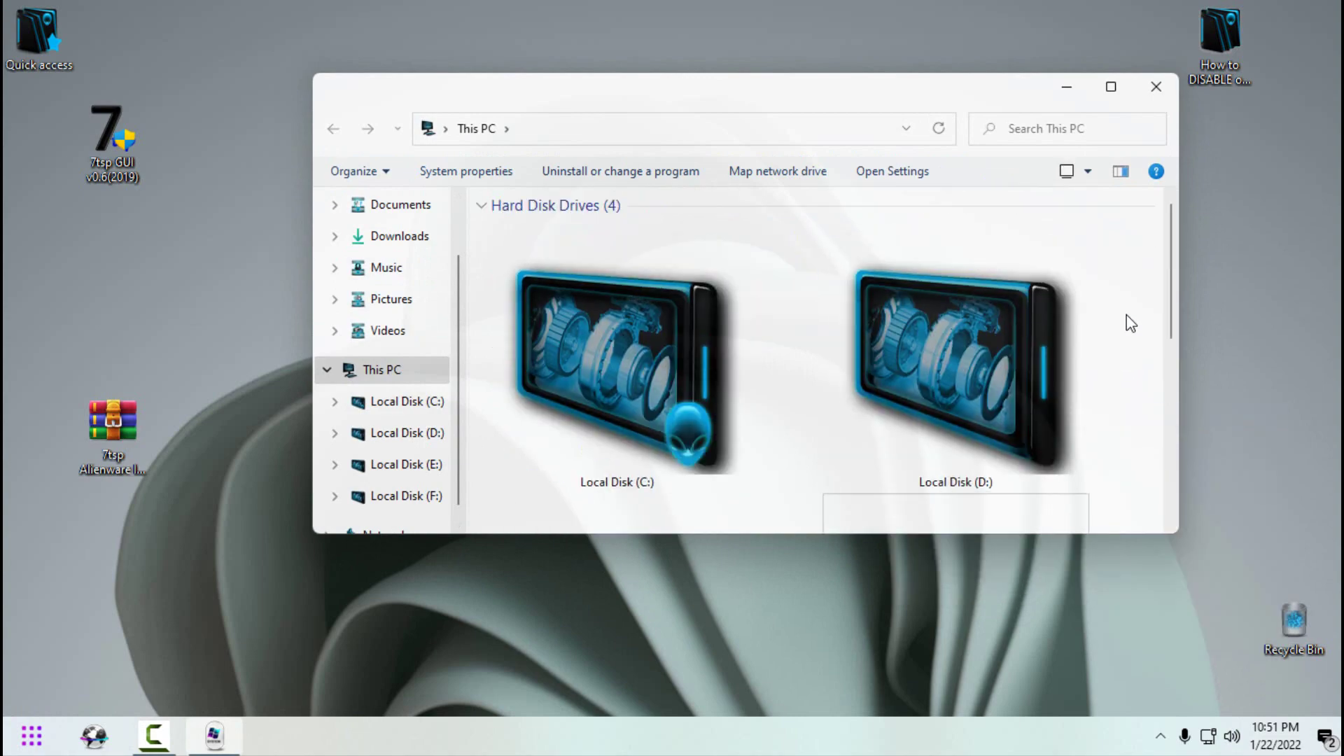
pyautogui.click(1111, 87)
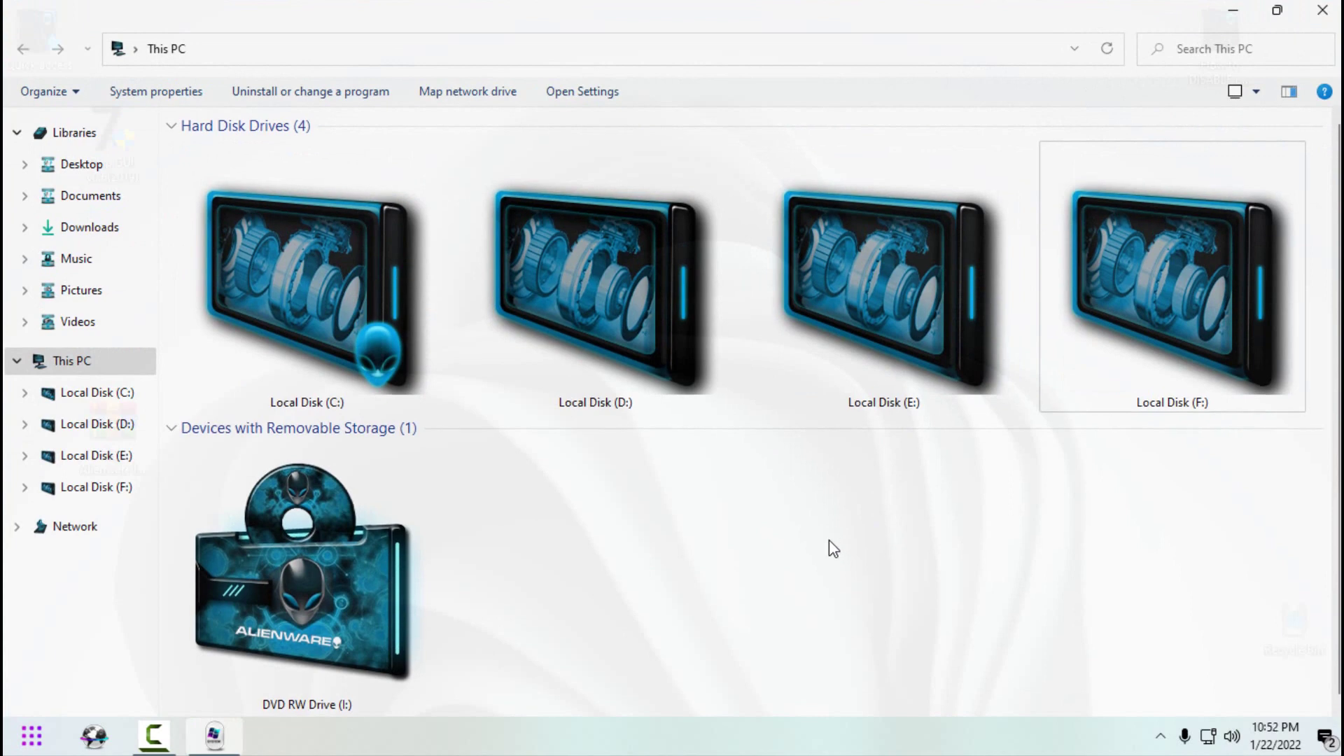
pyautogui.rightClick(831, 542)
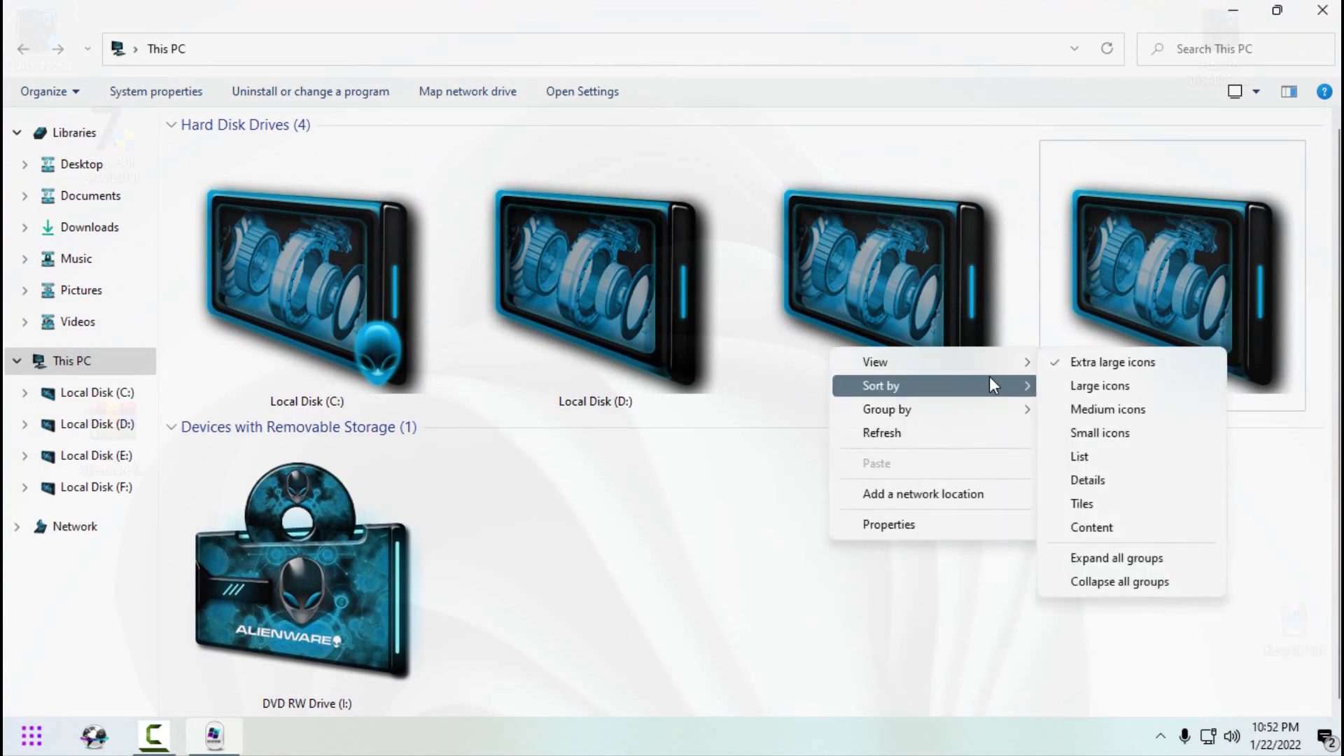
pyautogui.click(1068, 381)
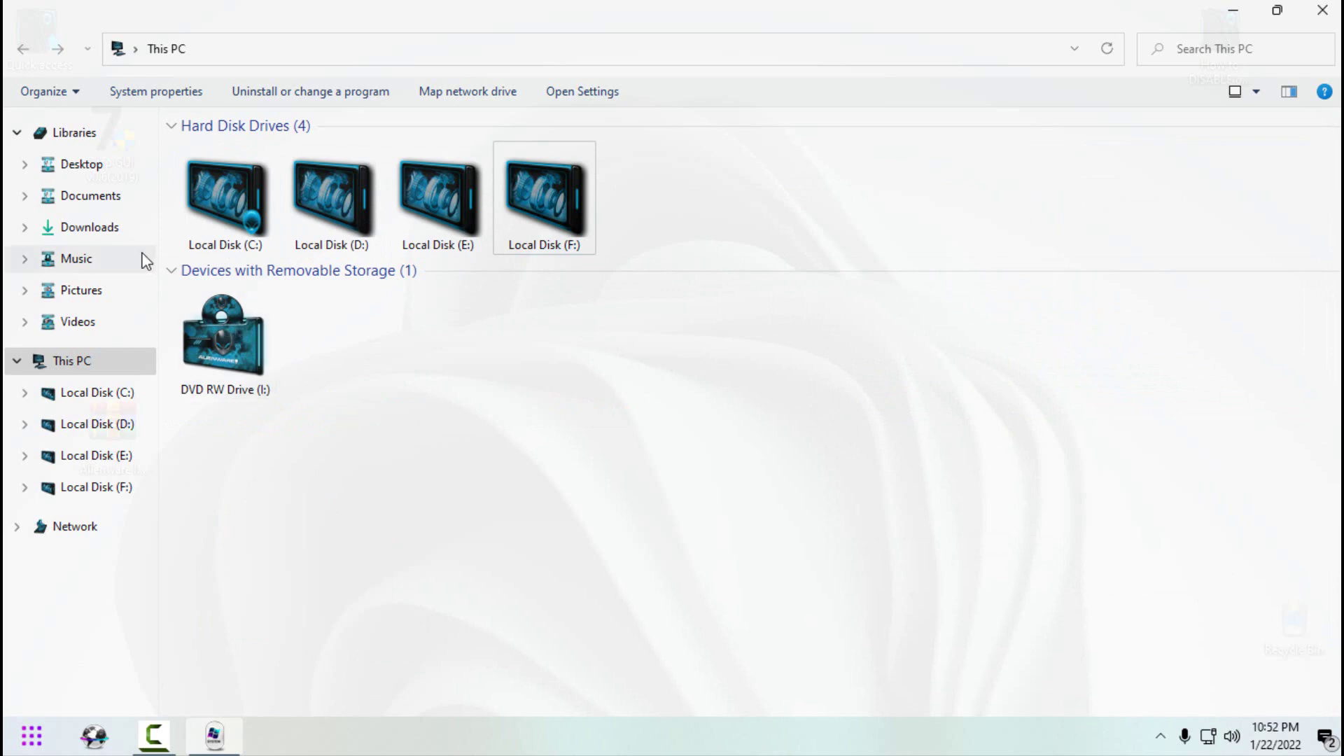
# - Delete the Downloads library from Libraries and close the File Explorer window
pyautogui.click(73, 136)
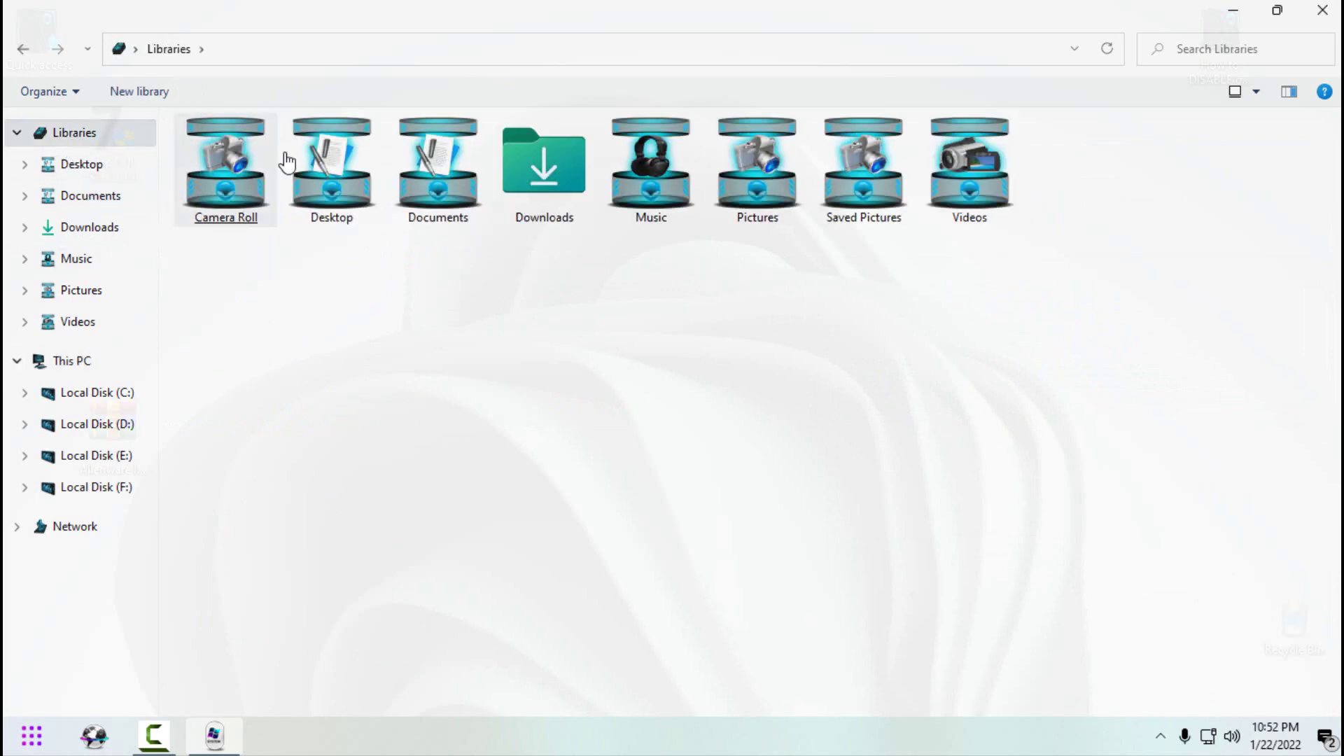
pyautogui.click(543, 170)
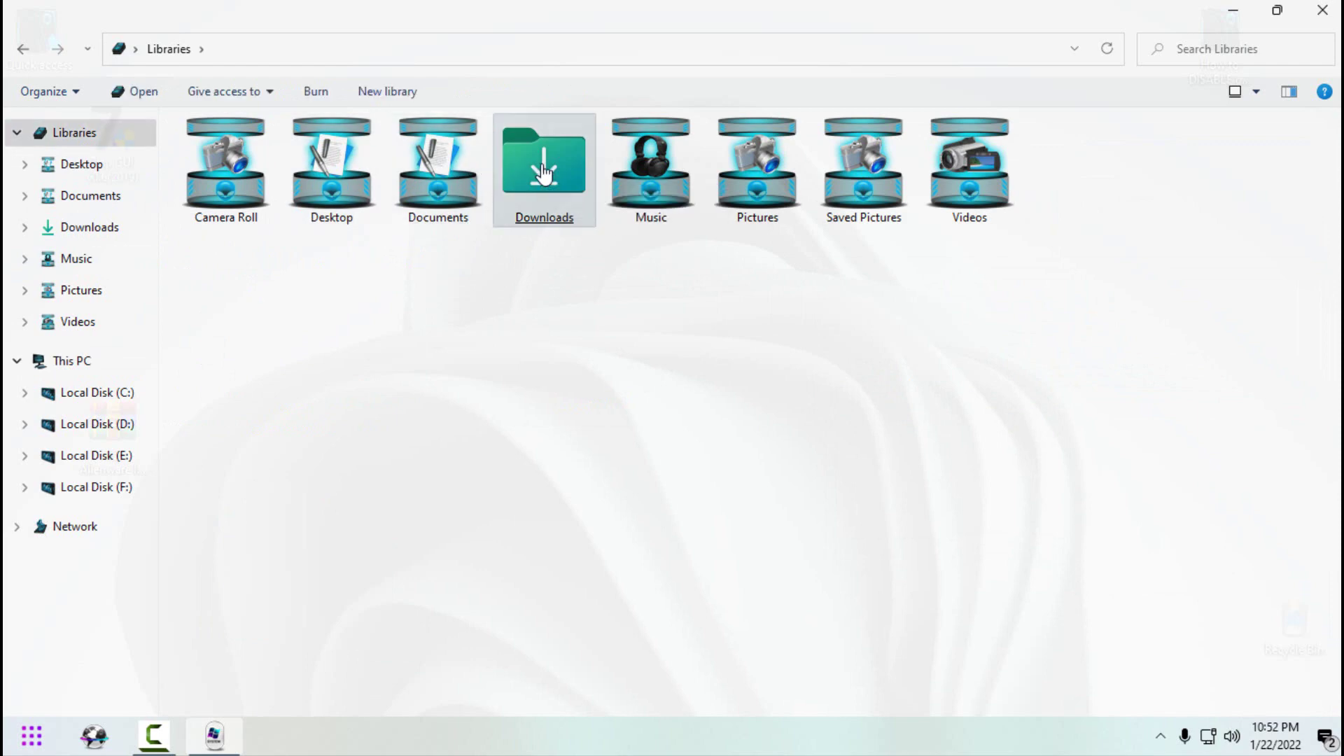
pyautogui.rightClick(543, 168)
pyautogui.click(565, 423)
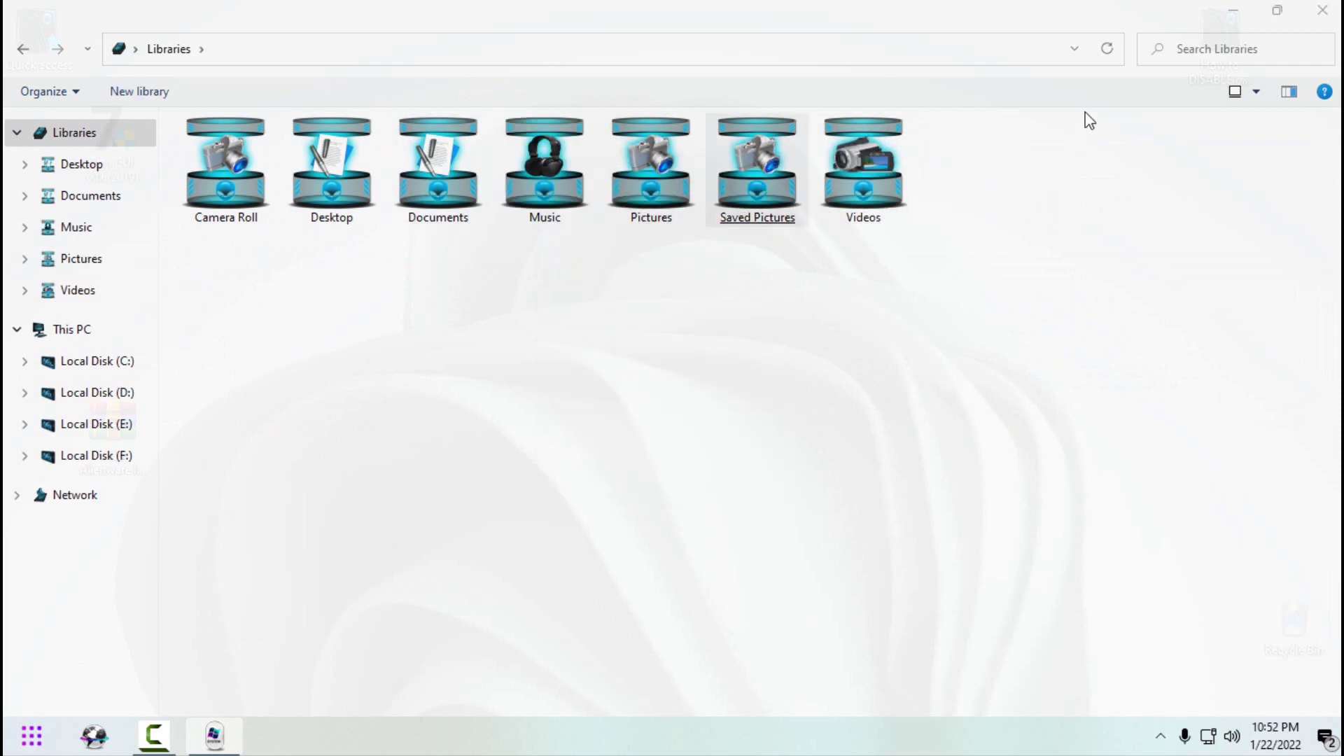
pyautogui.click(1322, 11)
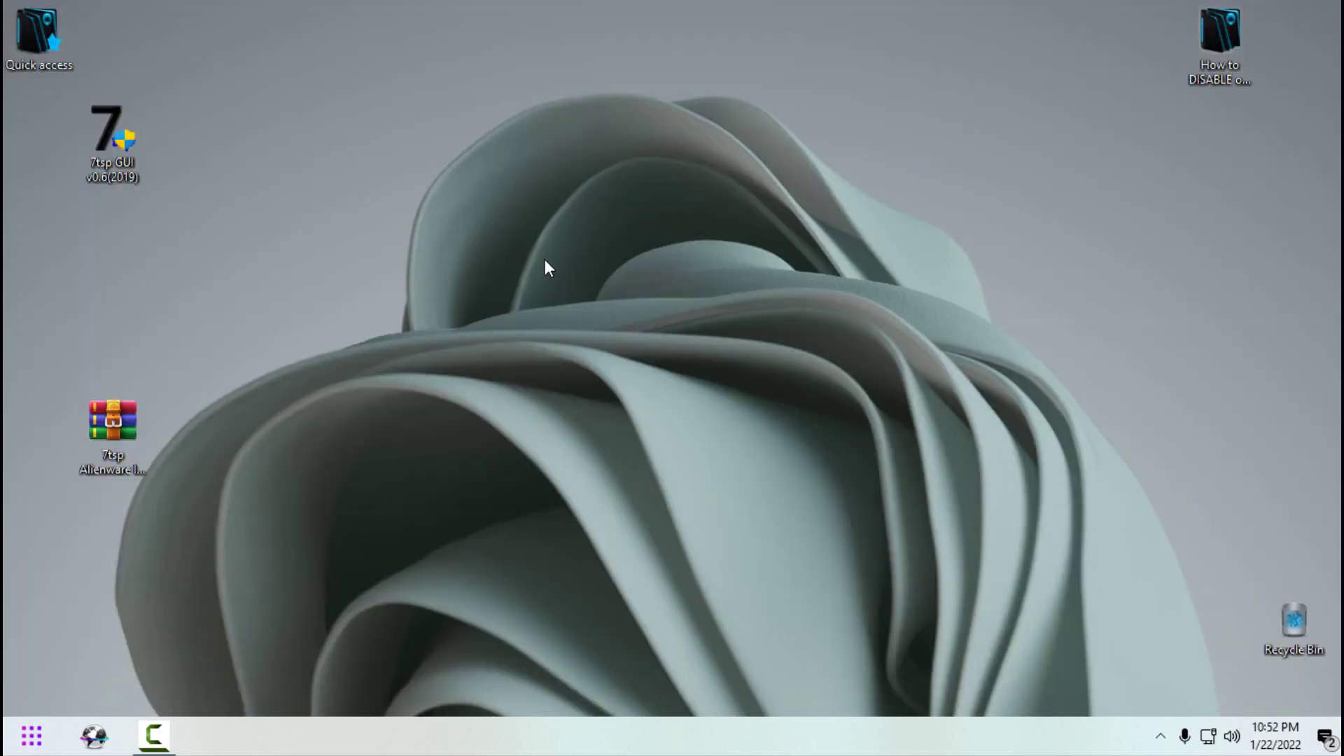
pyautogui.rightClick(539, 322)
pyautogui.click(539, 322)
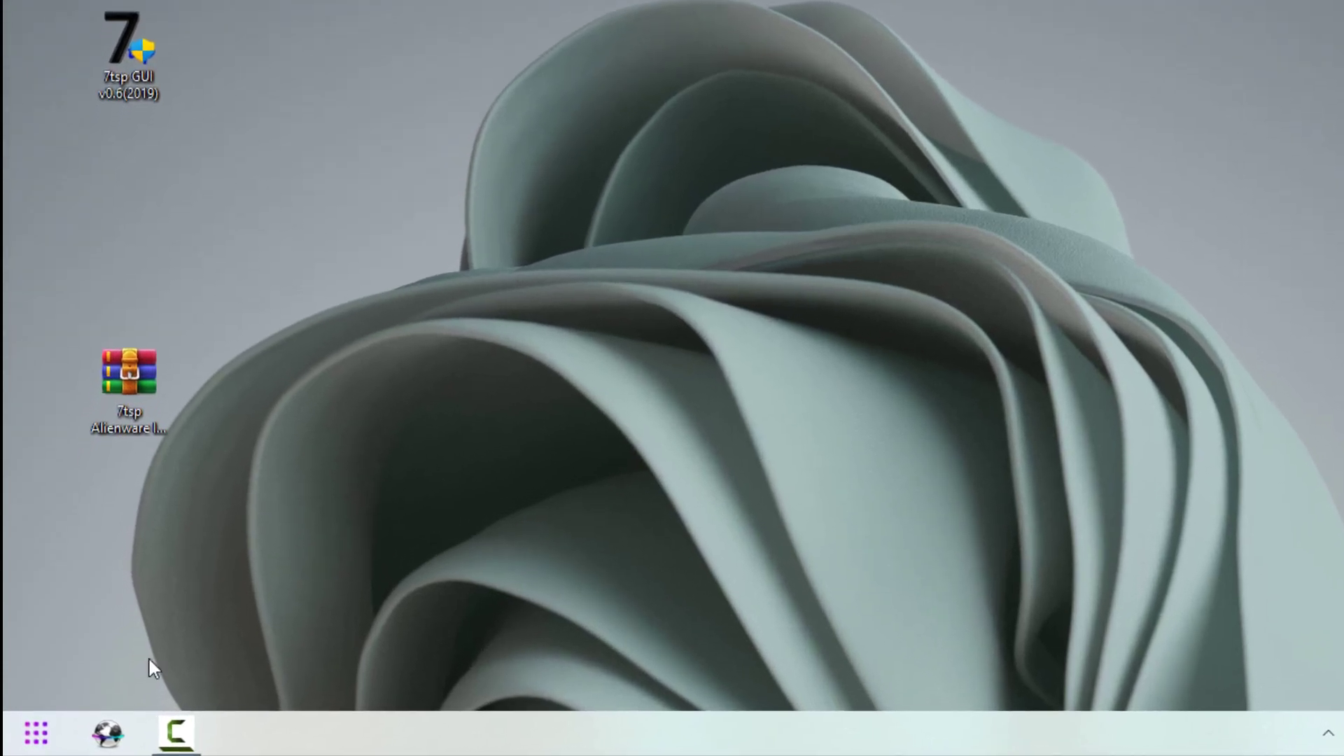
# - Reopen This PC and compare the drive icons in the Extra large icons, Tiles and Large icons views
pyautogui.click(32, 735)
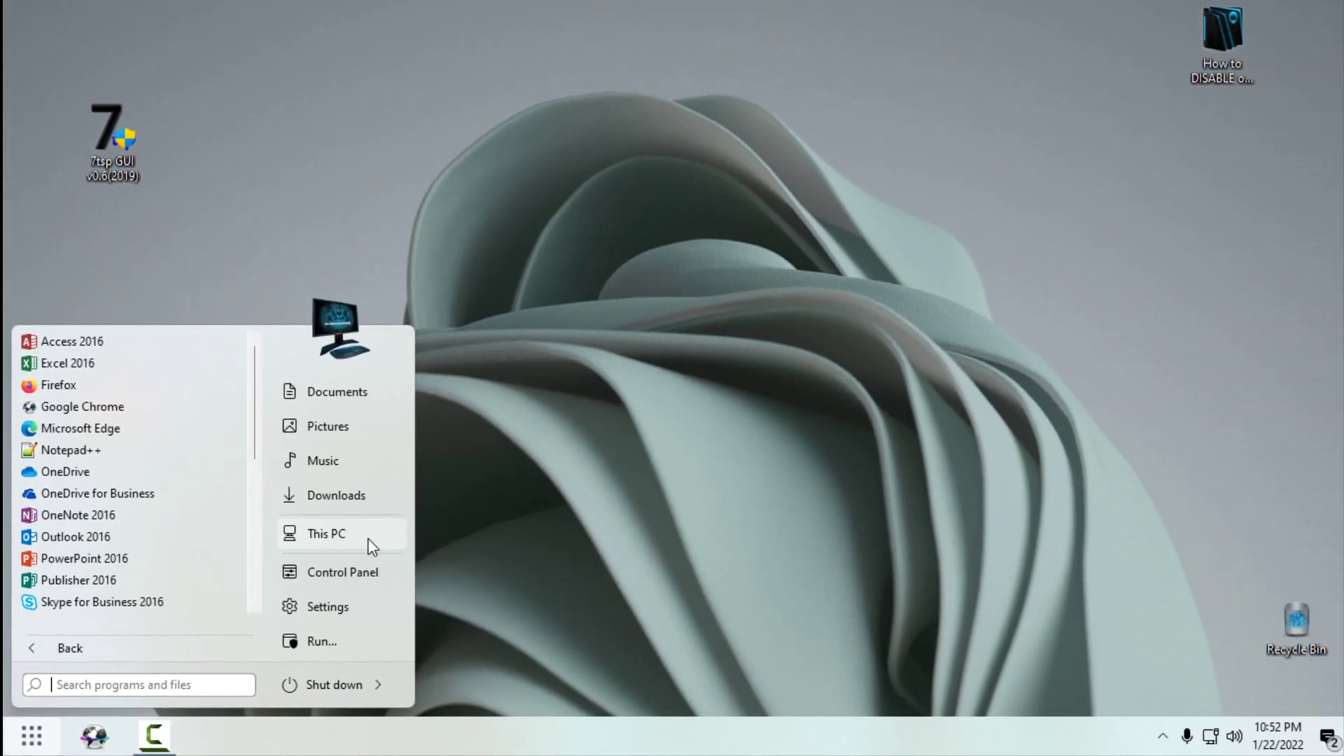
pyautogui.click(371, 546)
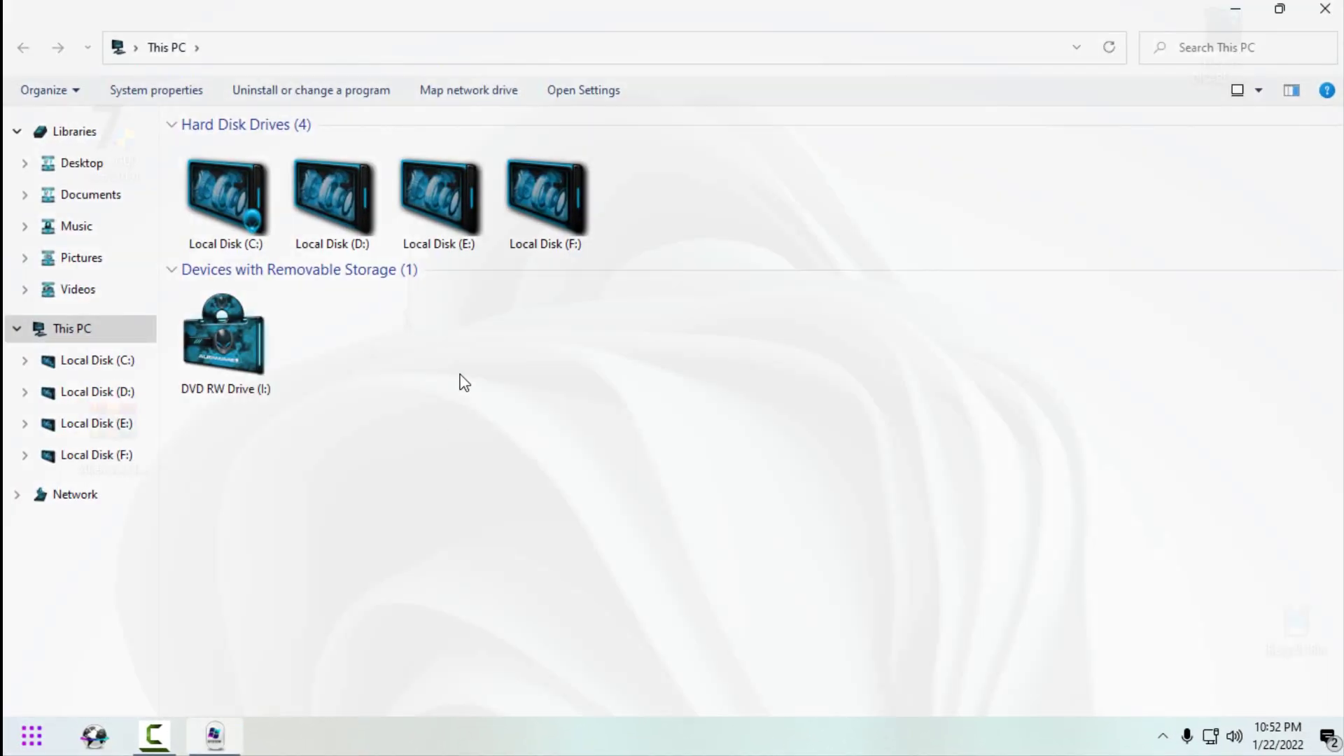
pyautogui.rightClick(460, 380)
pyautogui.moveTo(490, 389)
pyautogui.click(683, 393)
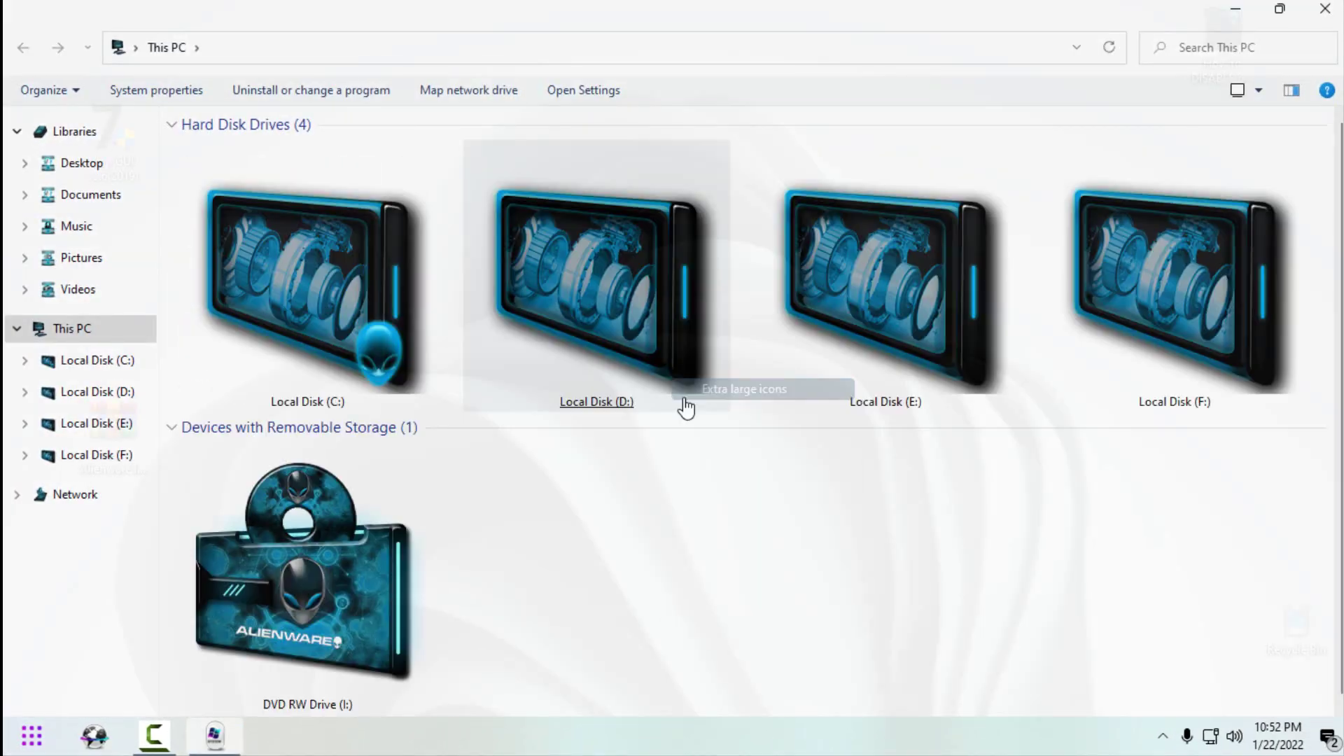
pyautogui.rightClick(651, 469)
pyautogui.moveTo(680, 473)
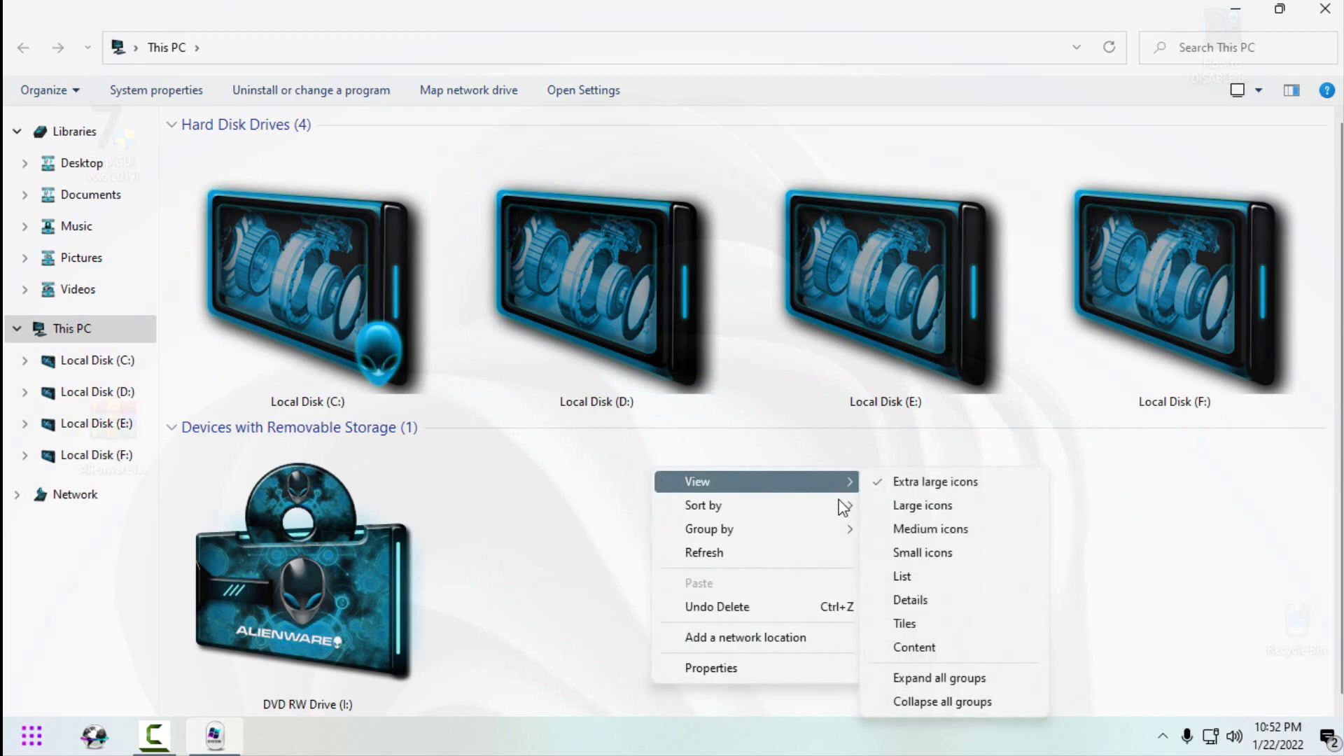
pyautogui.click(931, 623)
pyautogui.rightClick(679, 477)
pyautogui.moveTo(700, 485)
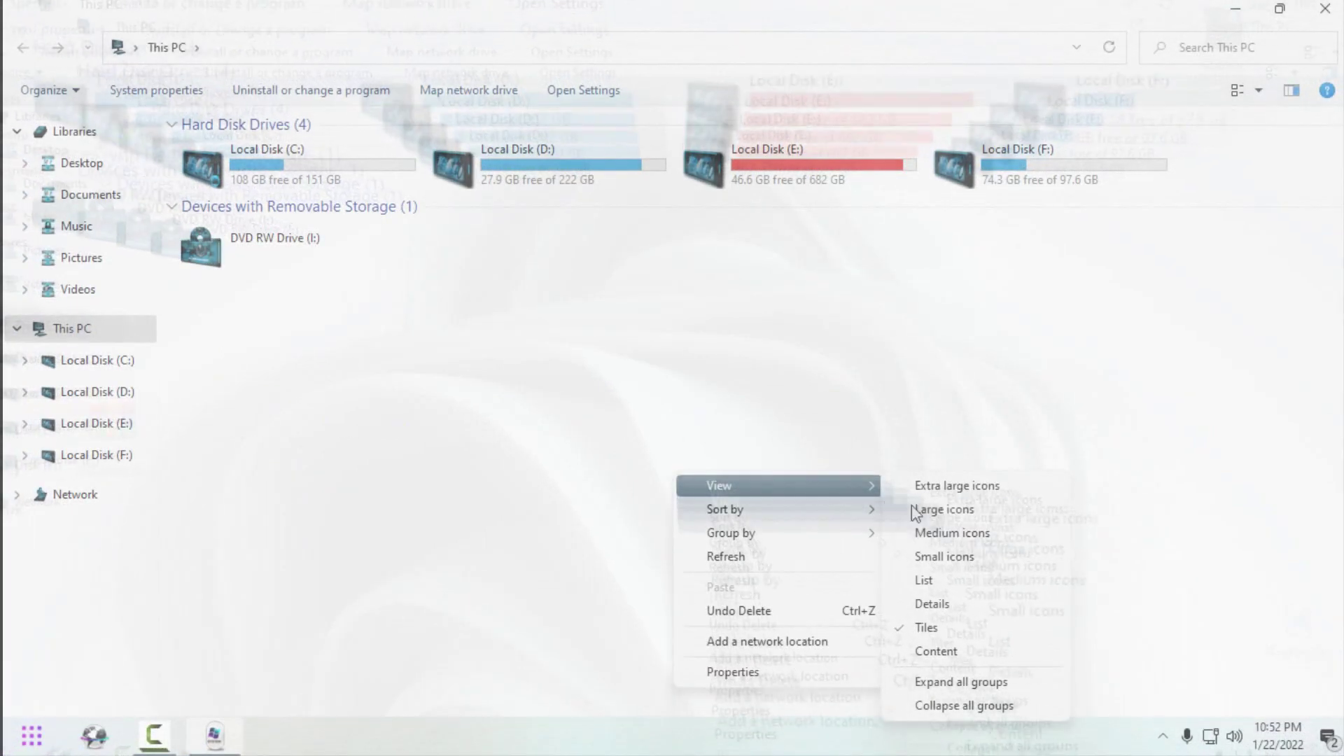
pyautogui.click(919, 539)
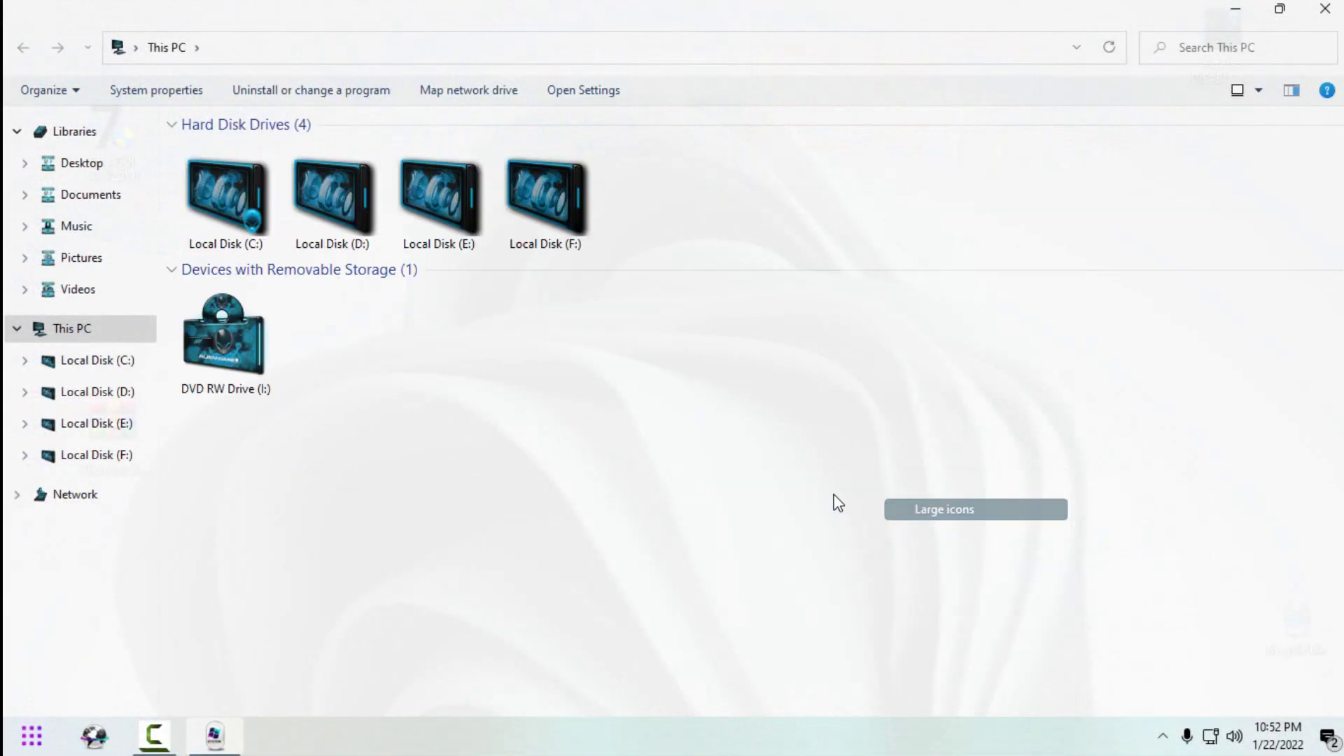
# - Check the patched icons in Libraries, the Documents library and Local Disk (C:)
pyautogui.click(80, 144)
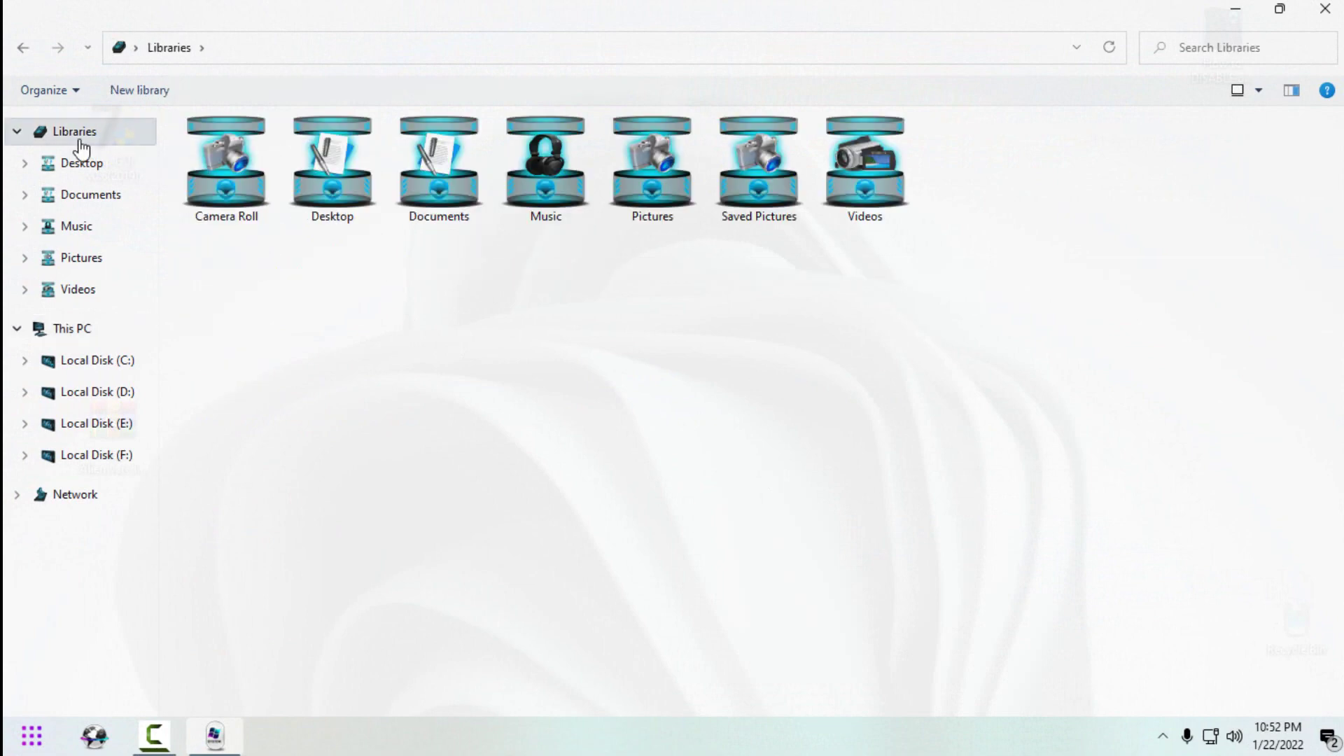
pyautogui.click(94, 201)
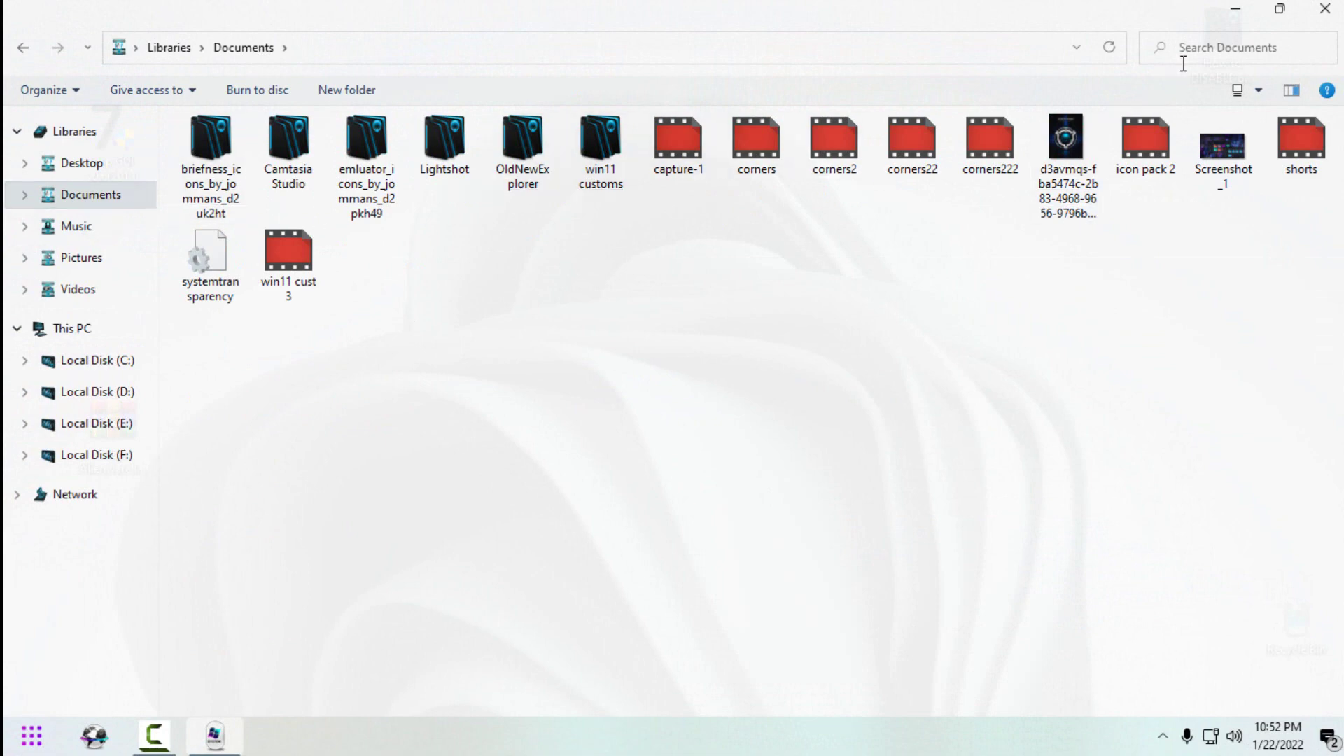
pyautogui.click(133, 361)
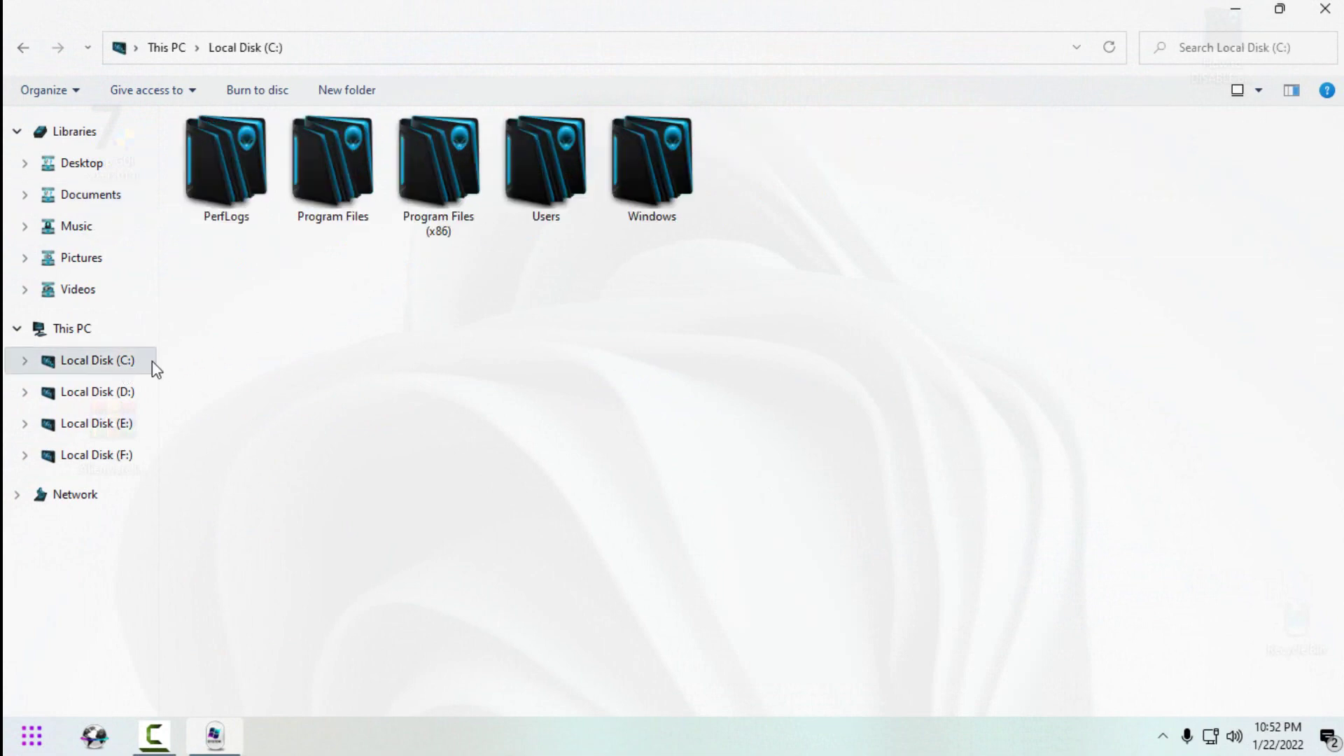
# - Examine the Local Disk (C:) folder icons in the Extra large icons view, and return the view to Large icons
pyautogui.rightClick(364, 313)
pyautogui.moveTo(392, 318)
pyautogui.click(672, 318)
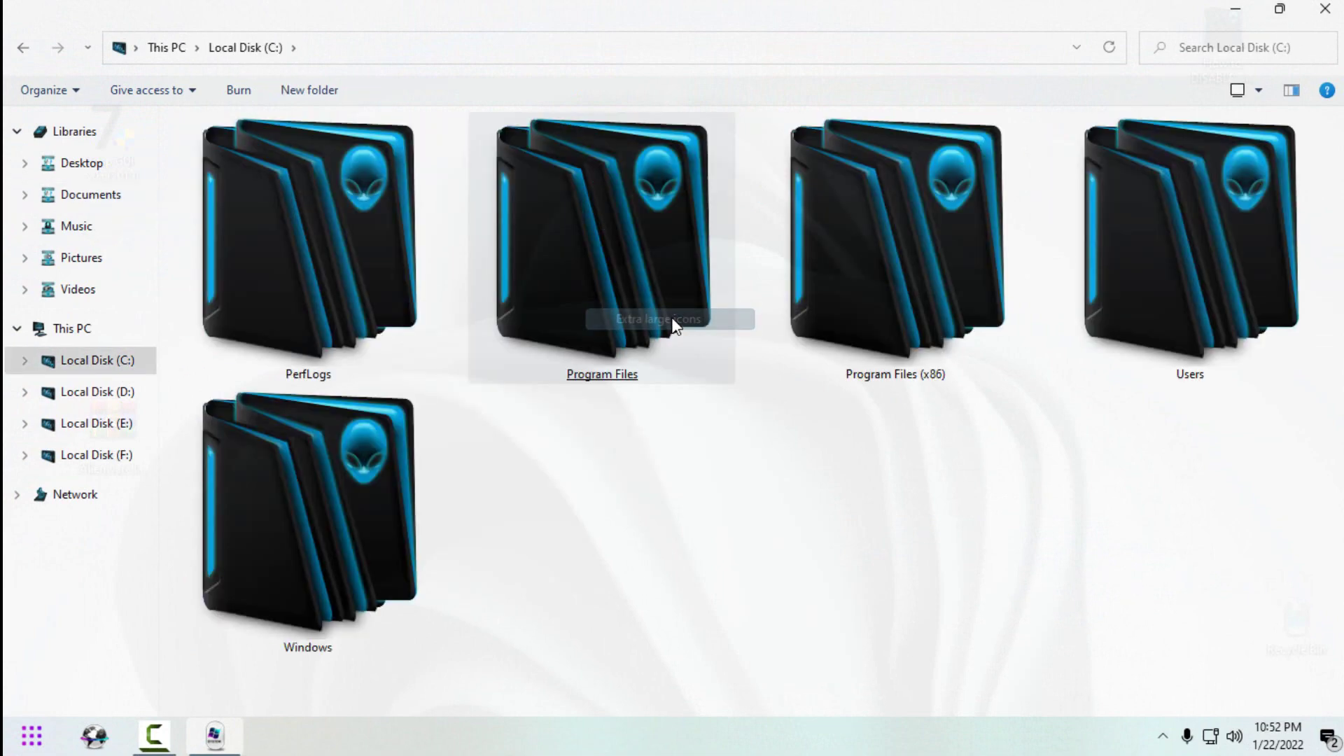
pyautogui.rightClick(645, 439)
pyautogui.moveTo(666, 448)
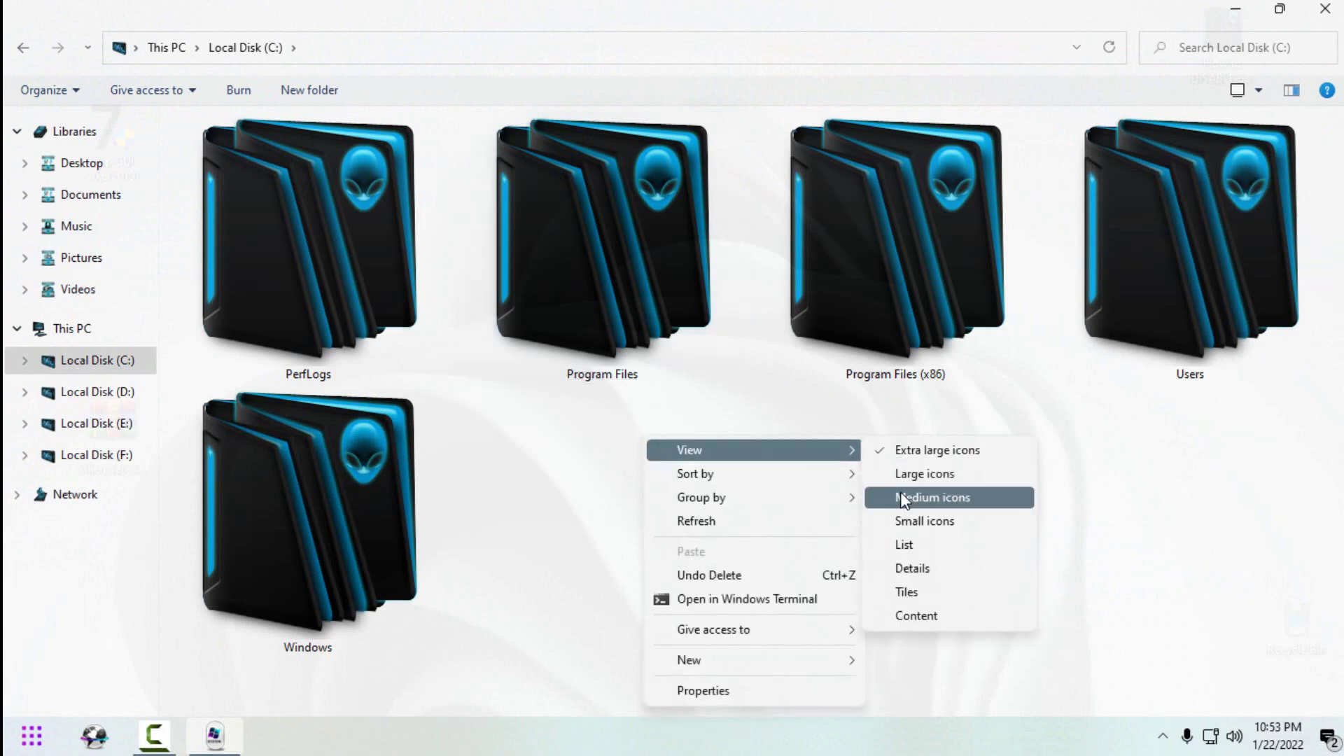
pyautogui.click(944, 475)
# - Restore the Local Disk (C:) window from full screen, place it near the desktop's upper-left corner, and shrink it to one row of folders
pyautogui.press('super+Down')
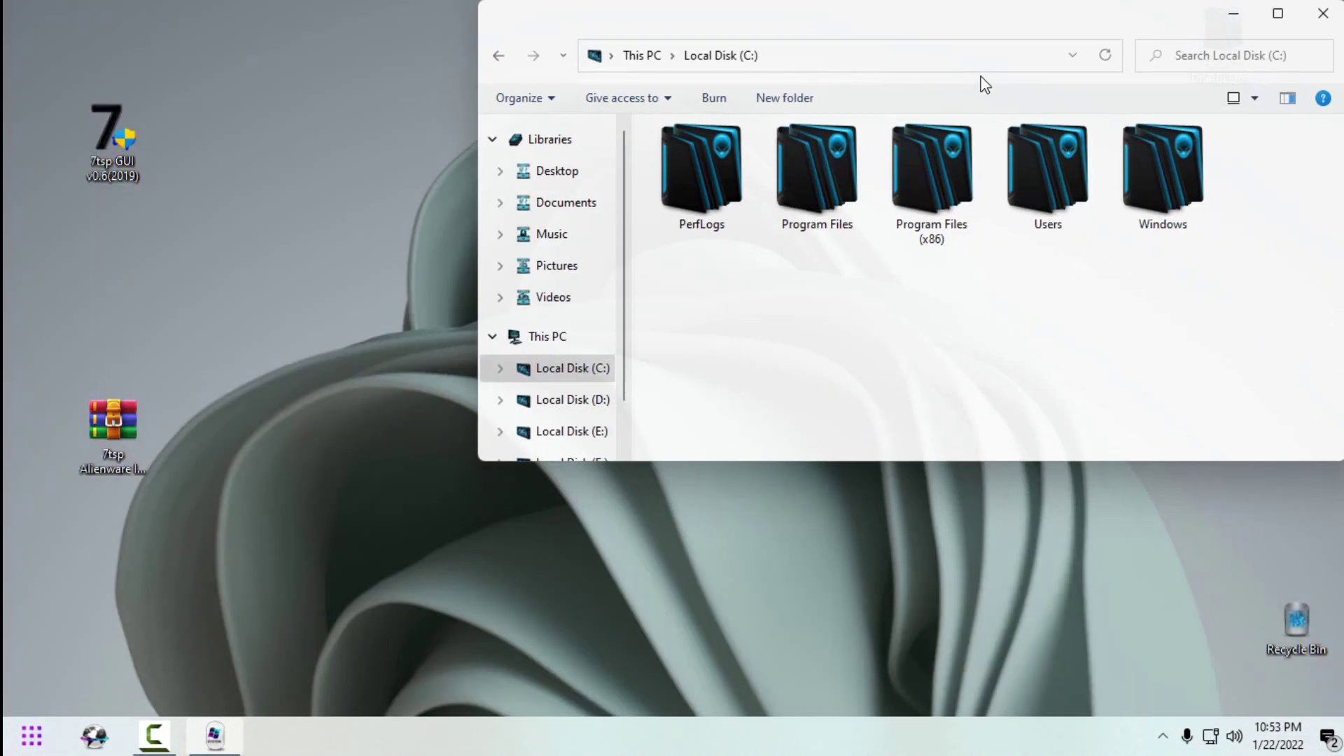
pyautogui.moveTo(1026, 21); pyautogui.dragTo(595, 39)
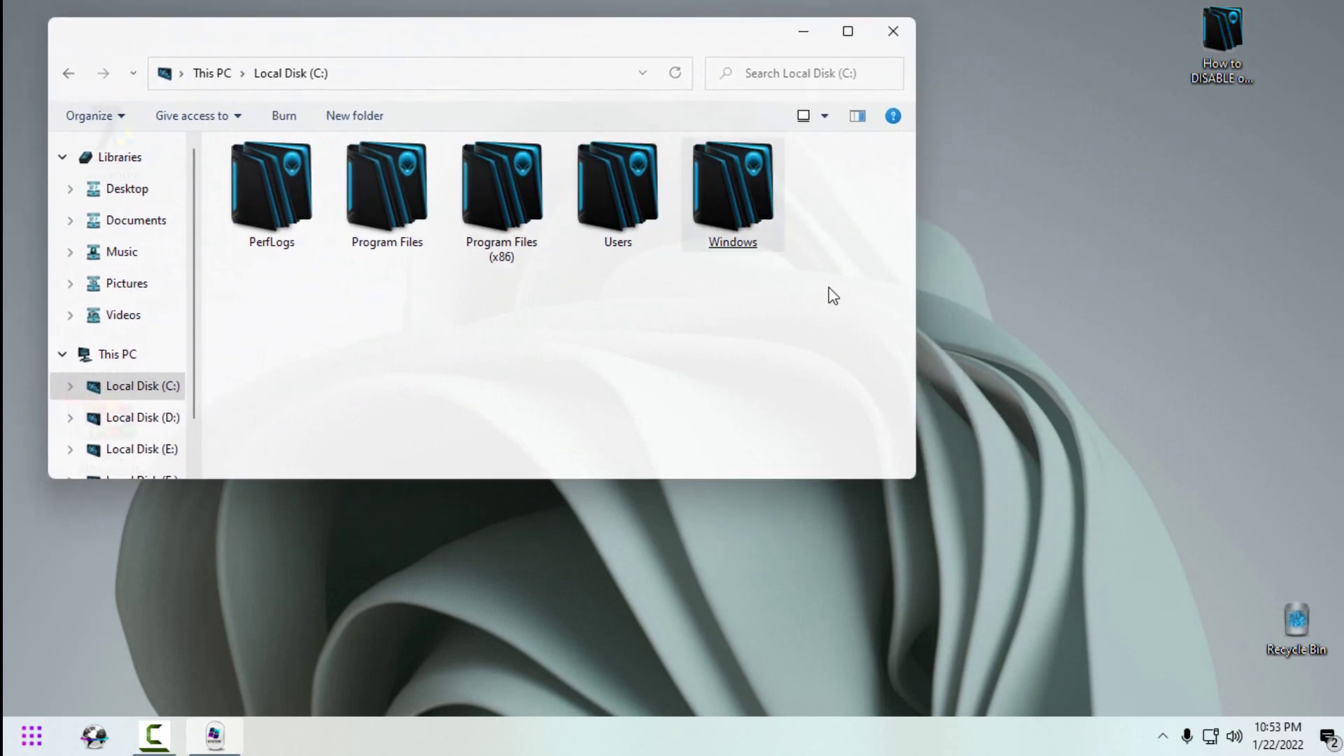
pyautogui.moveTo(919, 488); pyautogui.dragTo(788, 356)
# - Open a second window showing This PC and place it lower on the desktop, partly overlapping the Local Disk (C:) window
pyautogui.press('super')
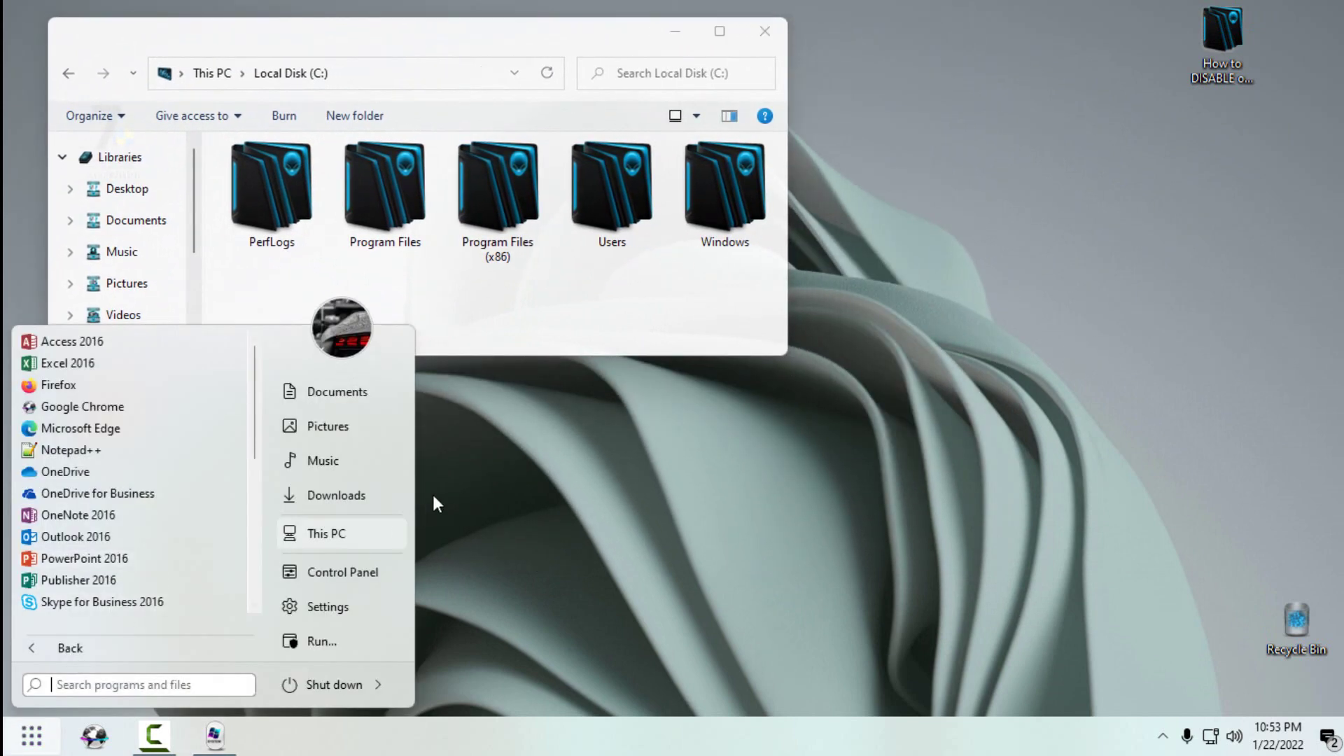
pyautogui.click(374, 535)
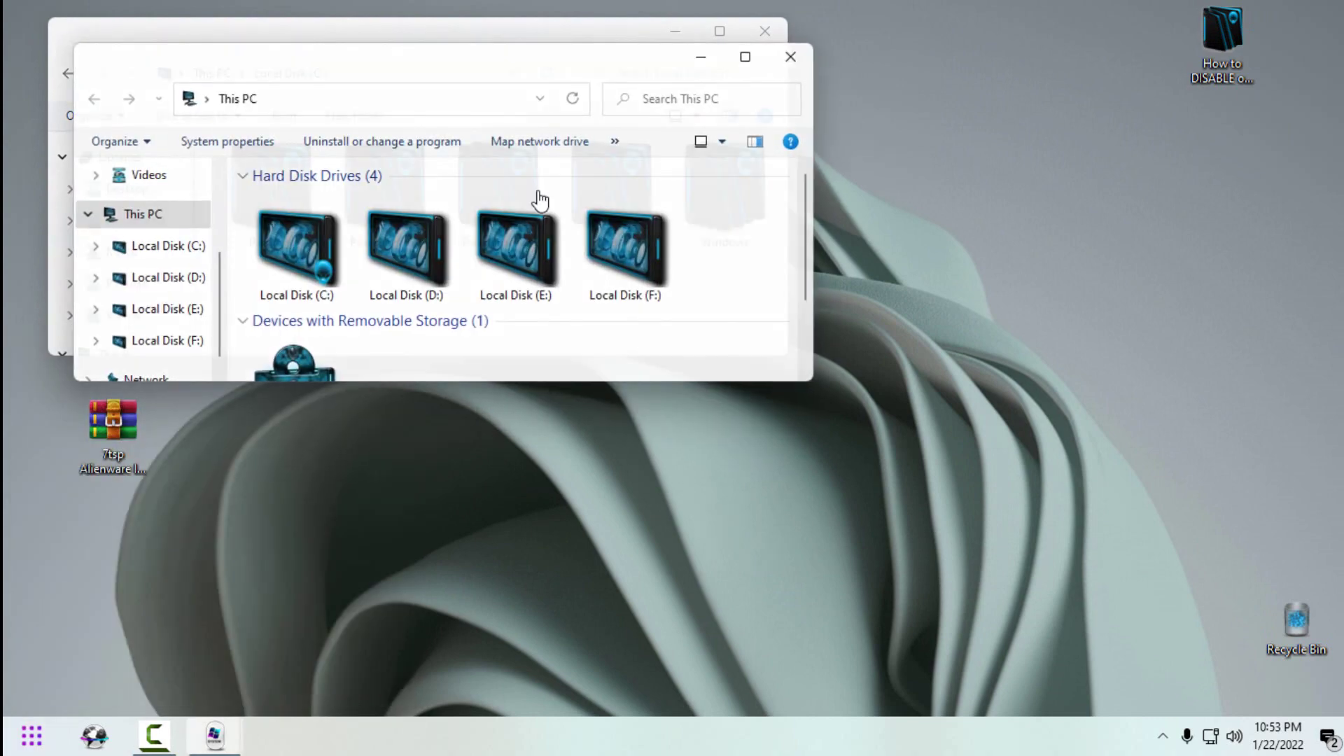
pyautogui.moveTo(592, 62); pyautogui.dragTo(851, 279)
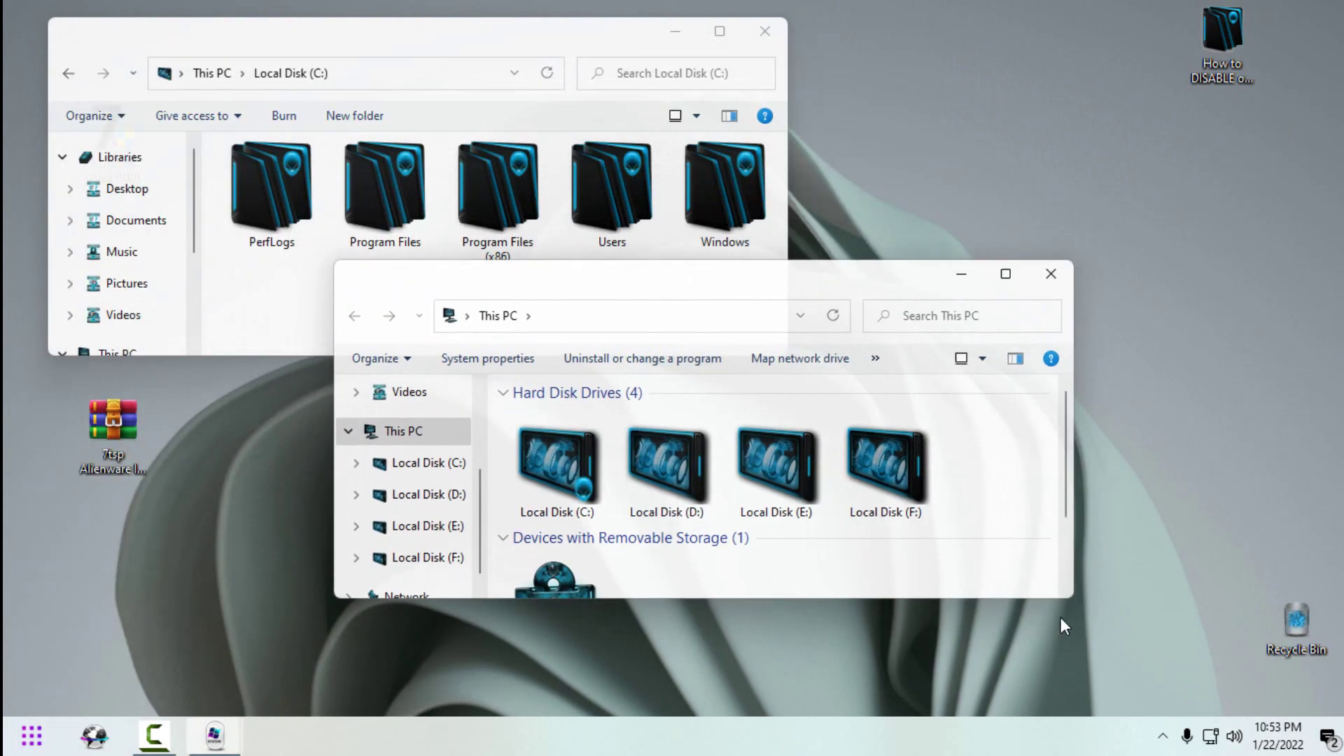
# - Enlarge the This PC window until the DVD drive icon shows, and close both the This PC and Local Disk (C:) windows
pyautogui.moveTo(1072, 597); pyautogui.dragTo(1183, 669)
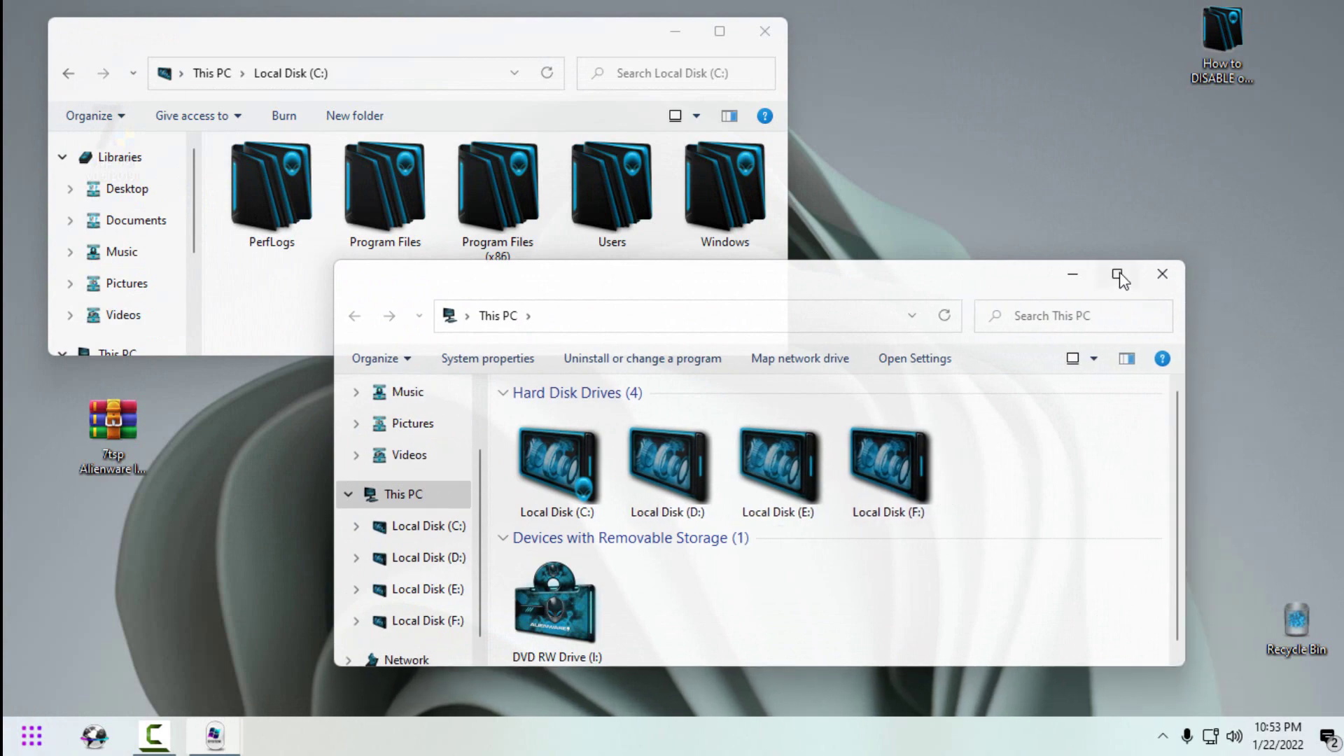
pyautogui.click(1156, 279)
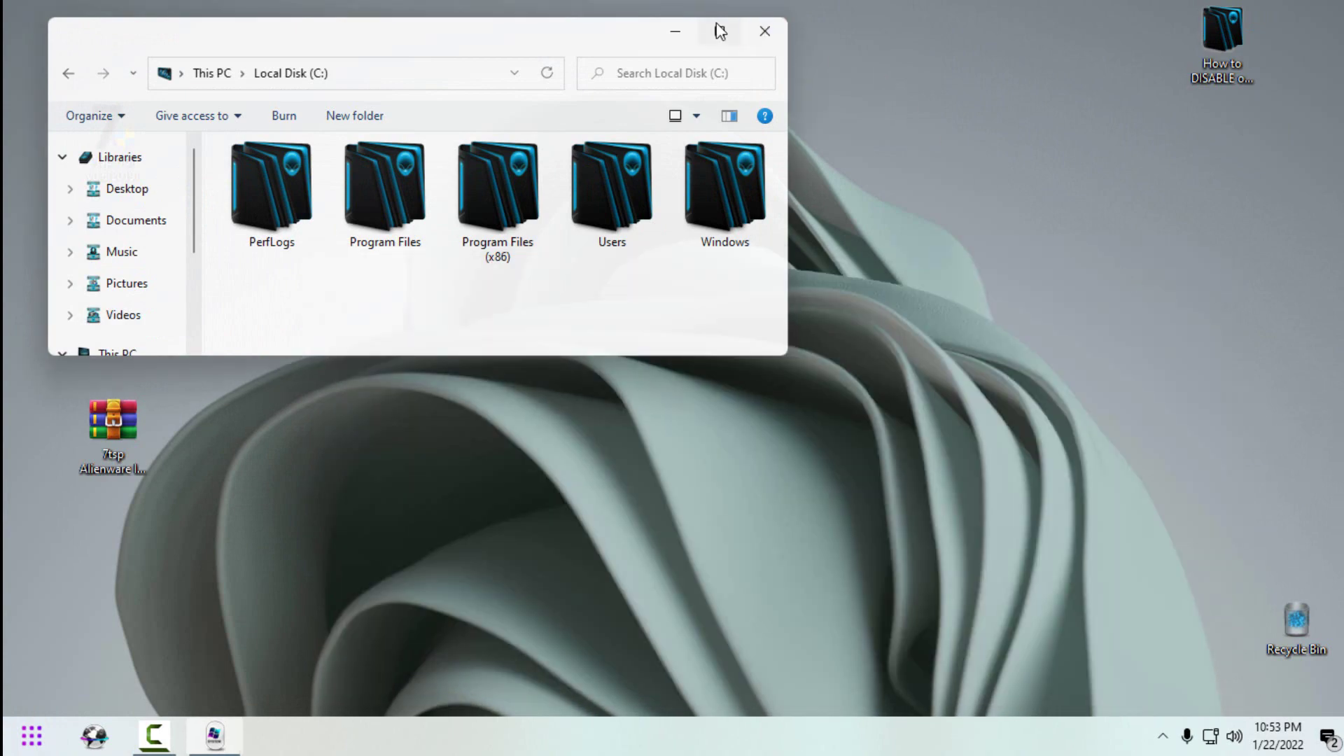
pyautogui.click(720, 32)
pyautogui.click(1322, 16)
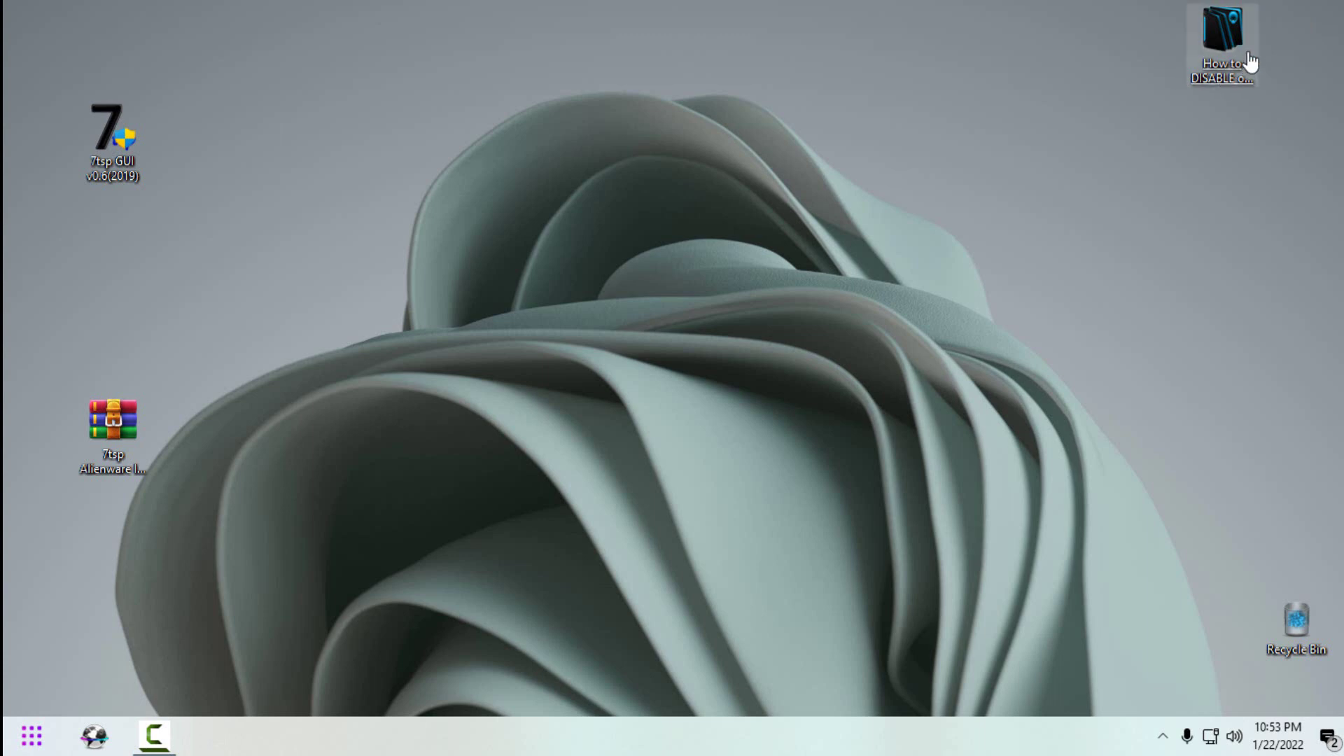
# - Refresh the desktop and delete the 7tsp Alienware Inspired Icon Pack archive from it
pyautogui.rightClick(413, 179)
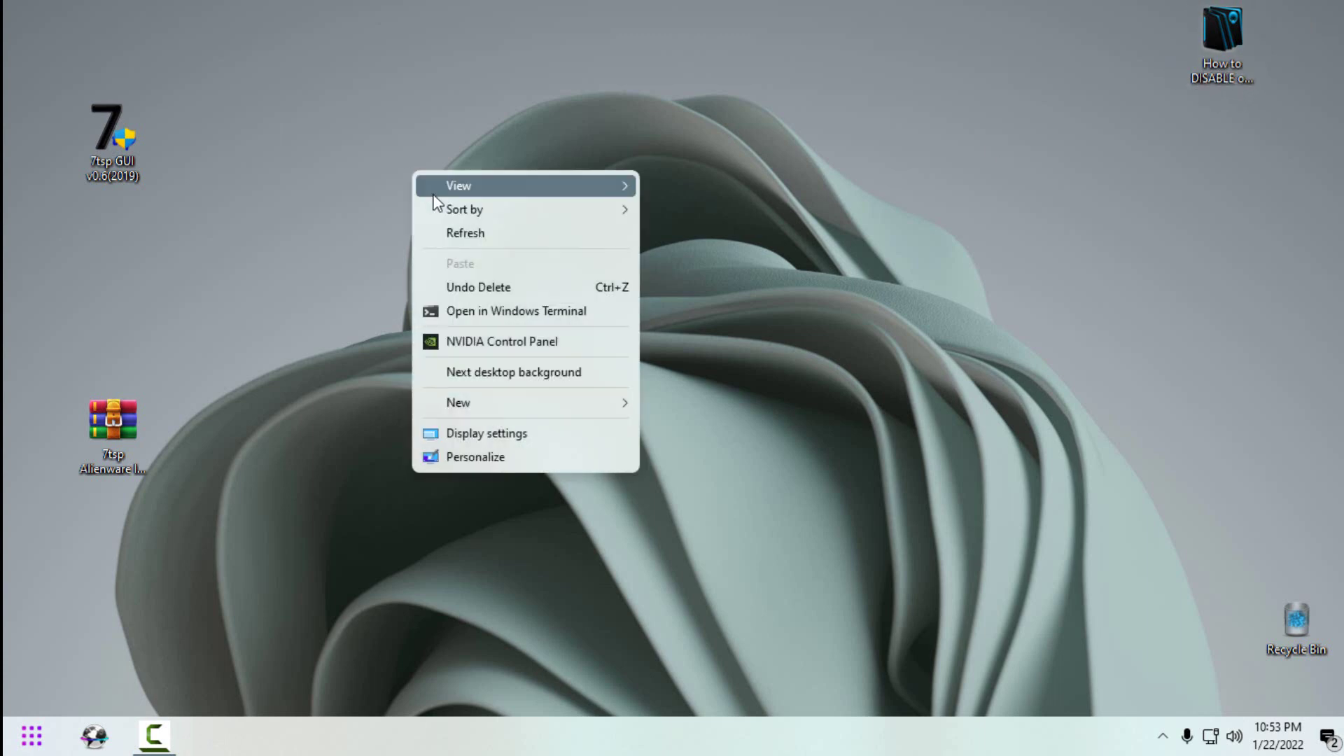
pyautogui.click(441, 229)
pyautogui.rightClick(116, 460)
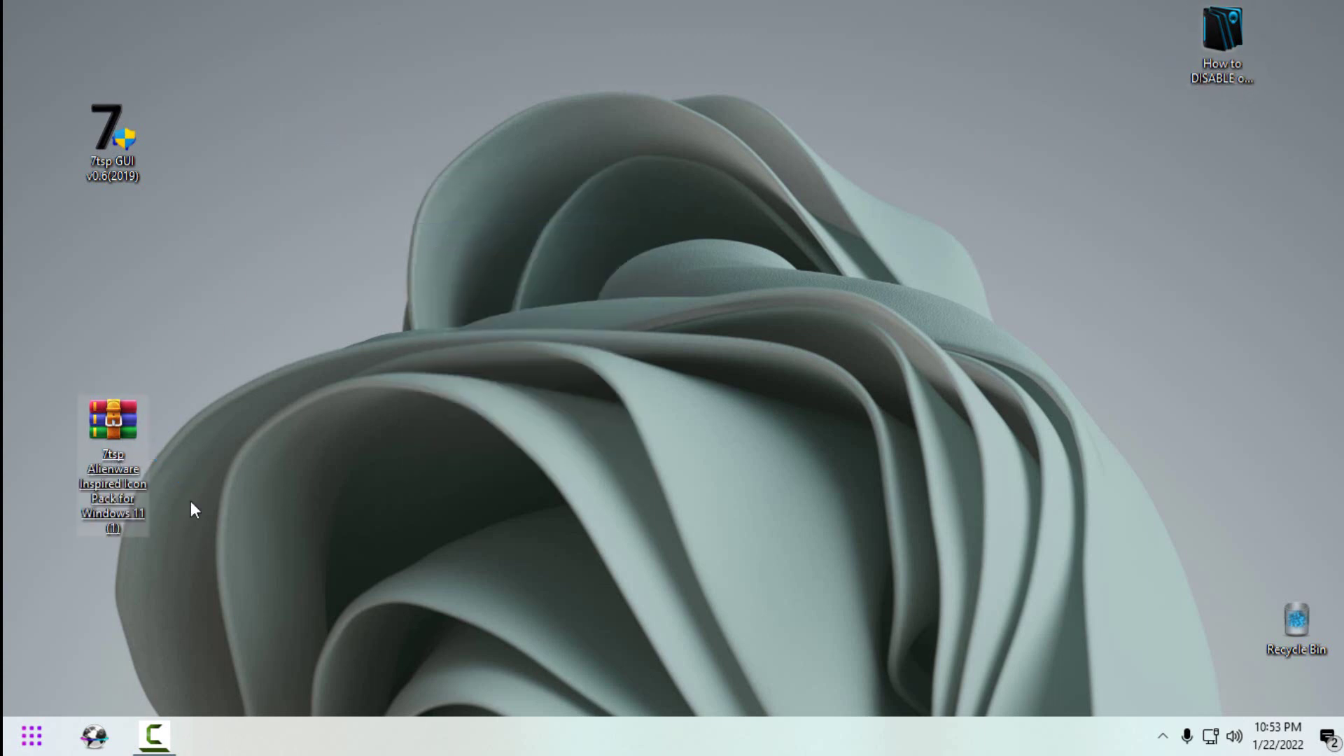
pyautogui.click(172, 646)
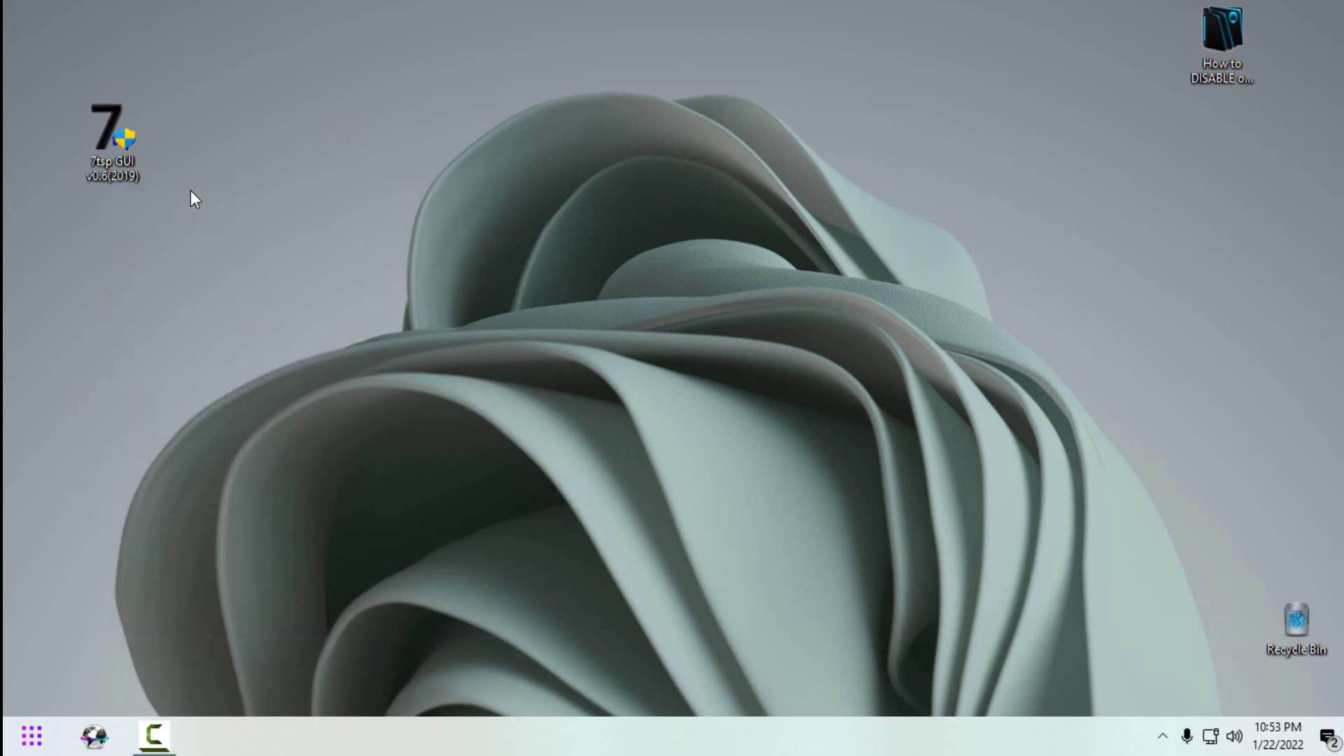
# - Open 7tsp GUI, review the Restore Menu option for restoring modified system files to before 7tsp was used, and close the patcher without restoring
pyautogui.click(131, 165)
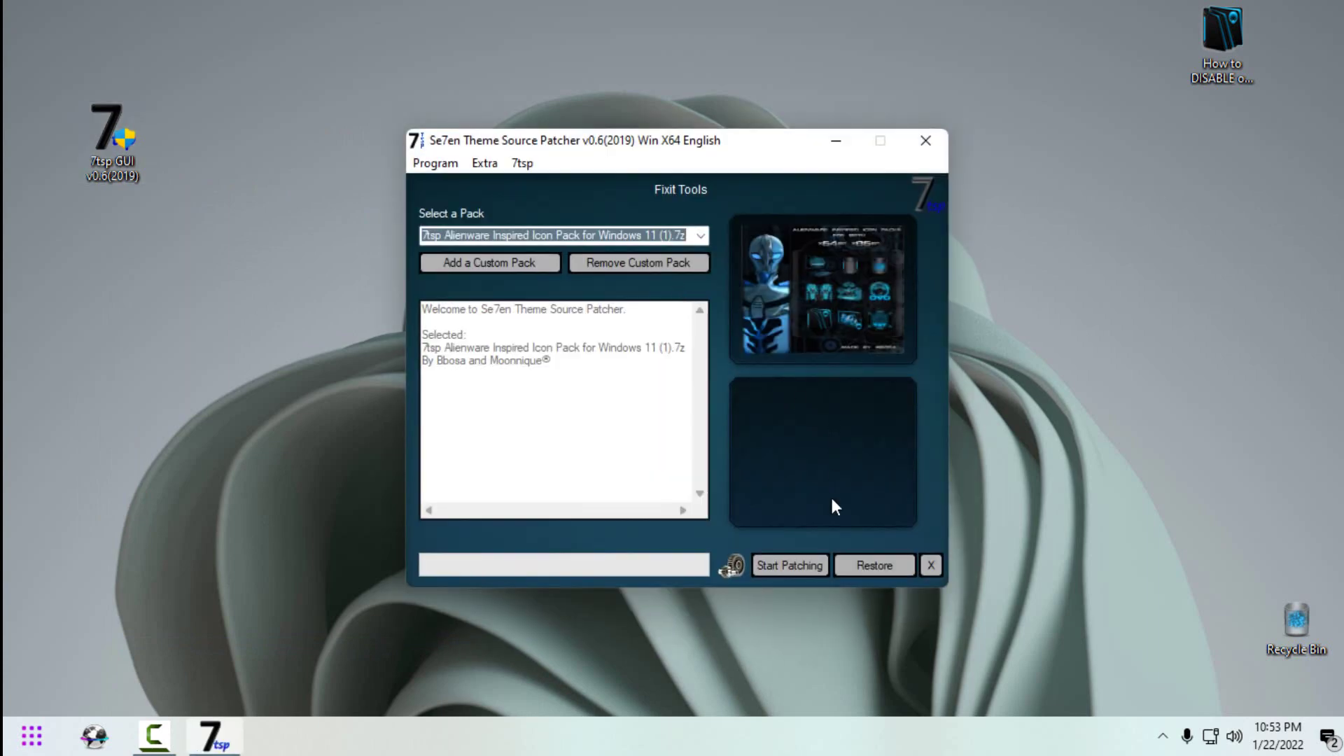
pyautogui.click(858, 566)
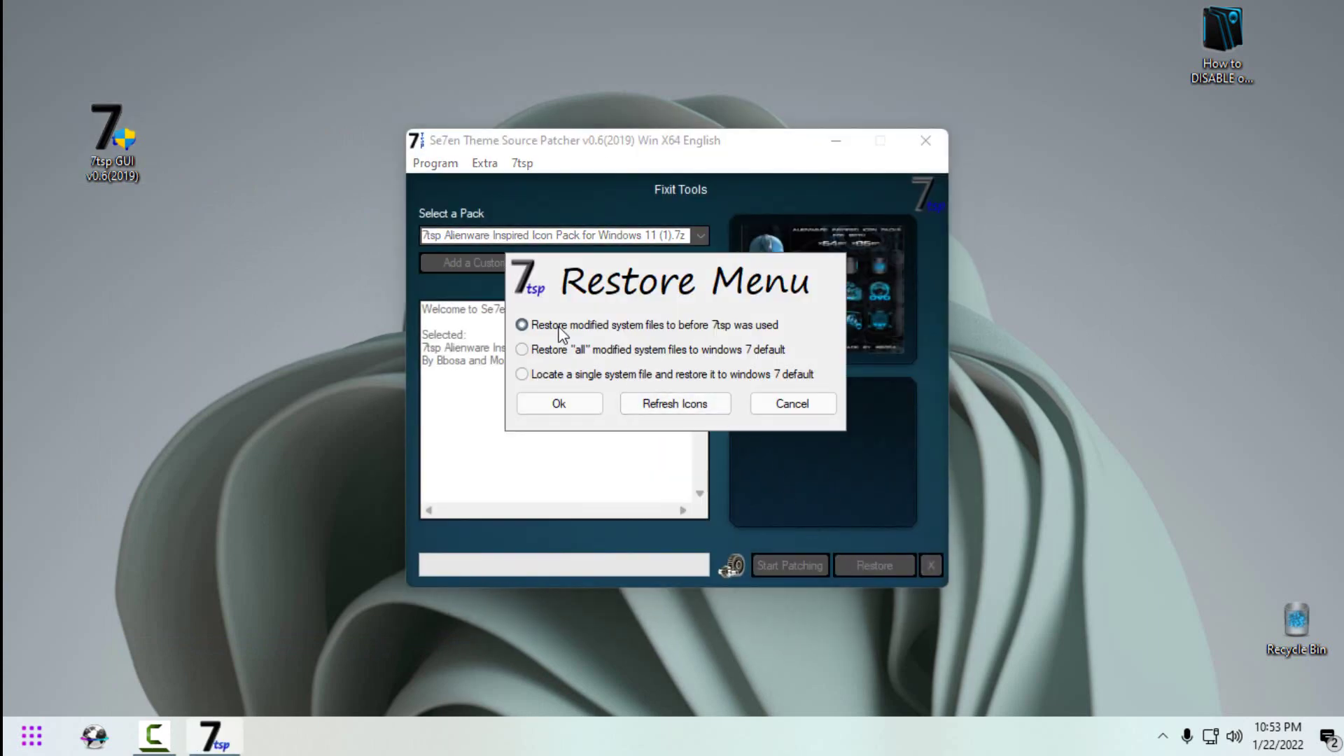
pyautogui.click(557, 410)
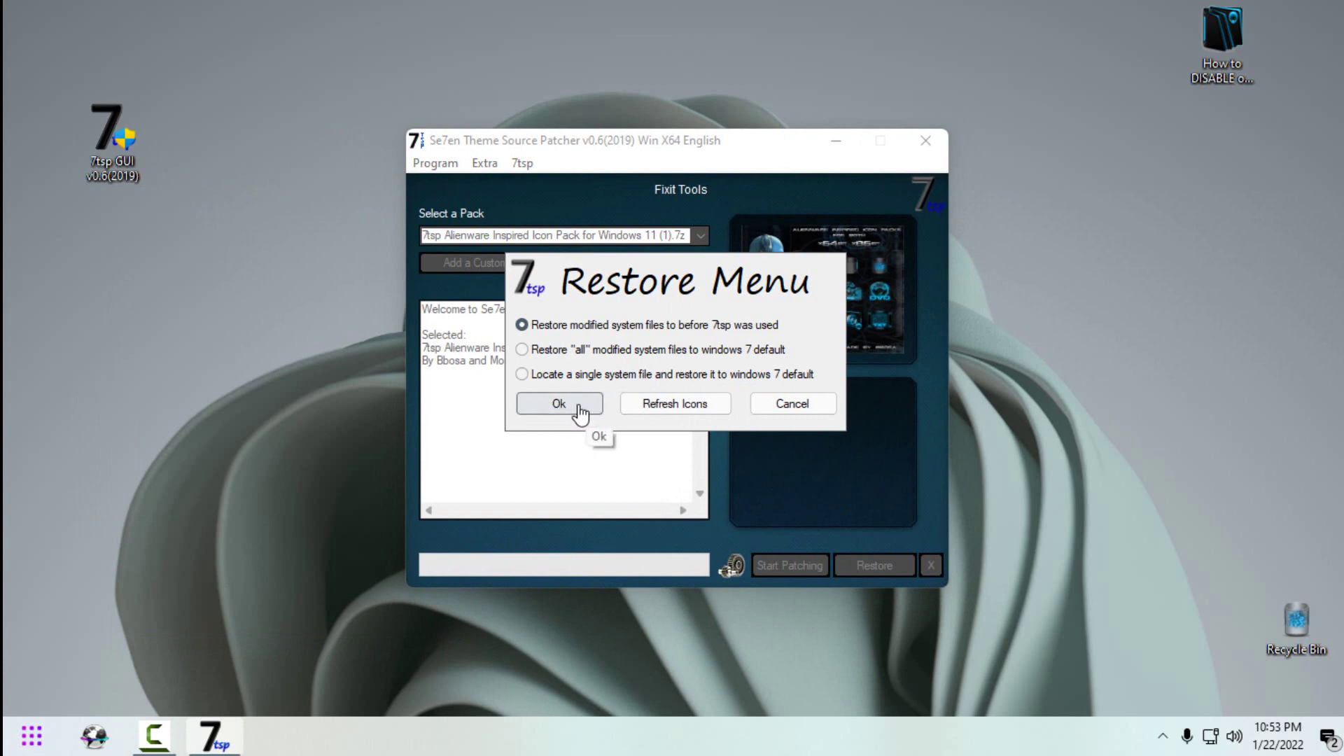
pyautogui.click(784, 407)
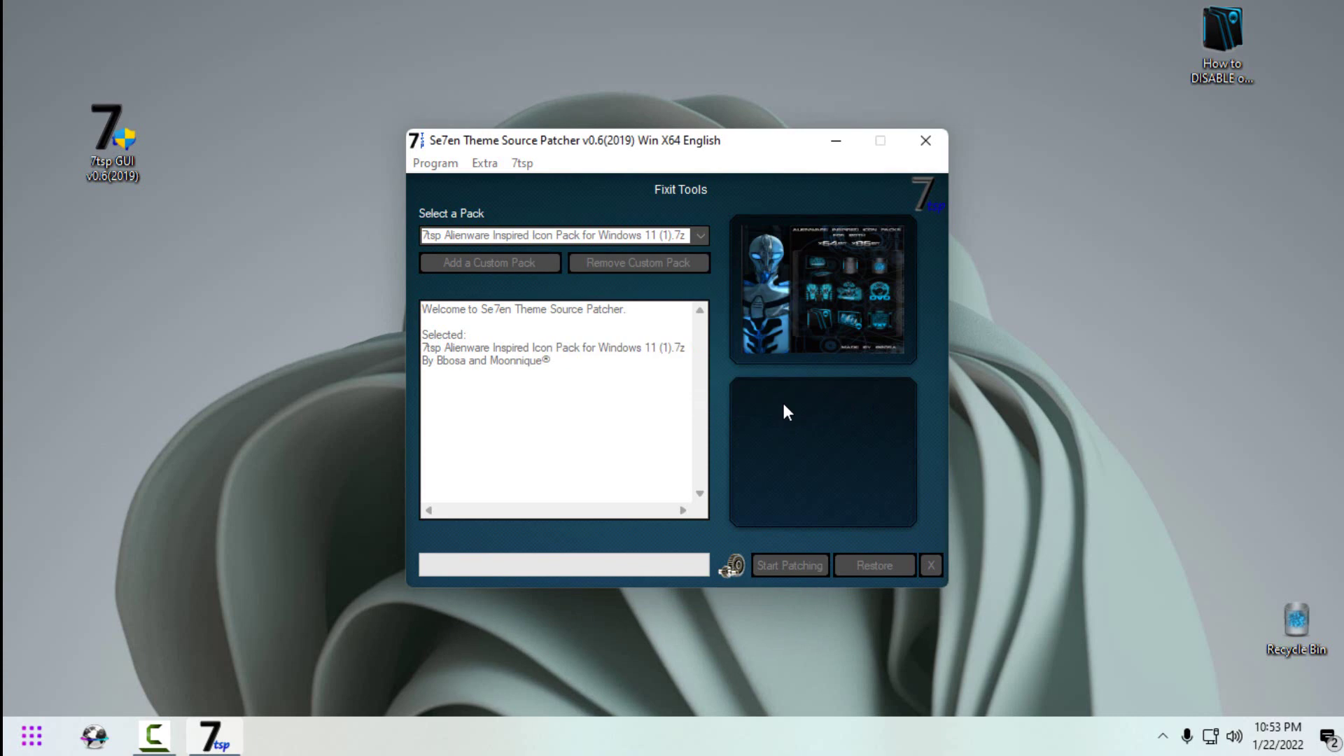
pyautogui.click(925, 142)
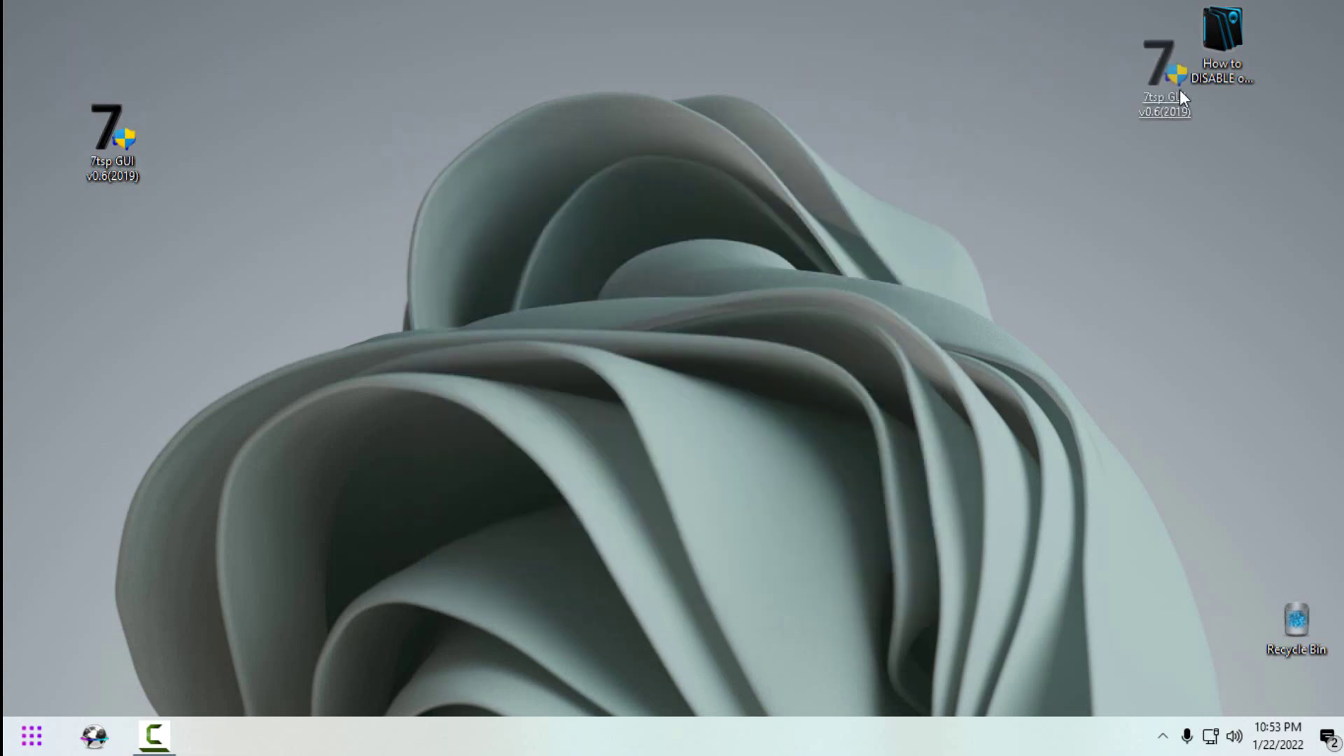
# - Move the 7tsp GUI icon to the desktop's upper-right corner, place the rounded corners folder beneath it, and refresh the desktop
pyautogui.moveTo(1180, 95); pyautogui.dragTo(1305, 120)
pyautogui.click(1220, 85)
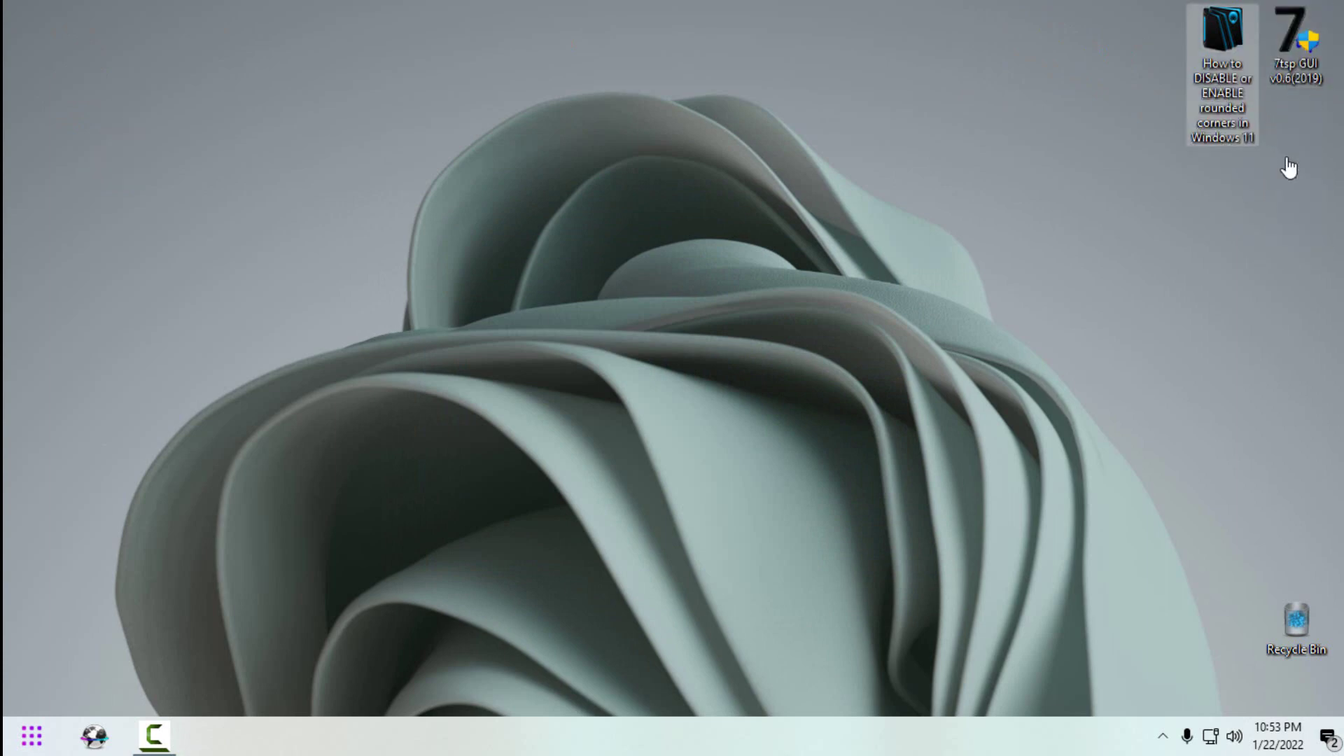
pyautogui.rightClick(945, 168)
pyautogui.click(982, 227)
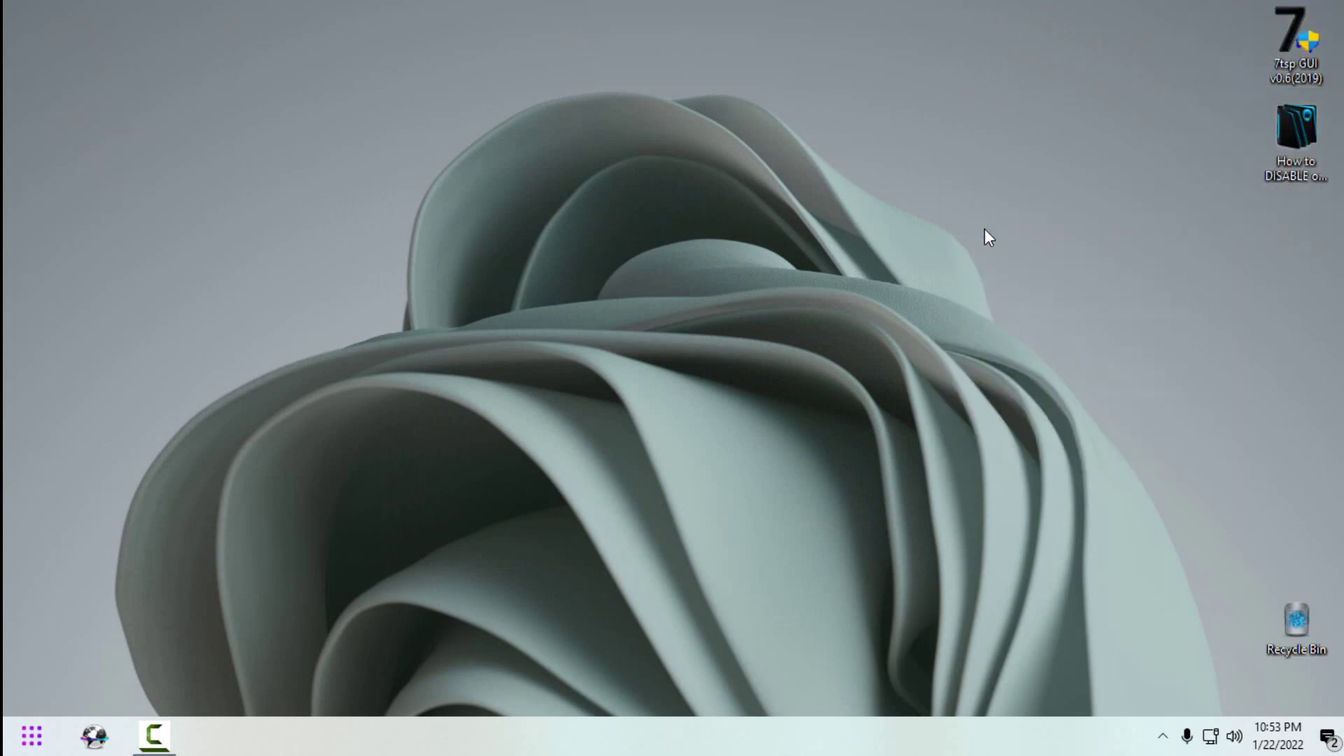
# - Empty the Recycle Bin and confirm the permanent deletion
pyautogui.rightClick(1279, 642)
pyautogui.click(1211, 511)
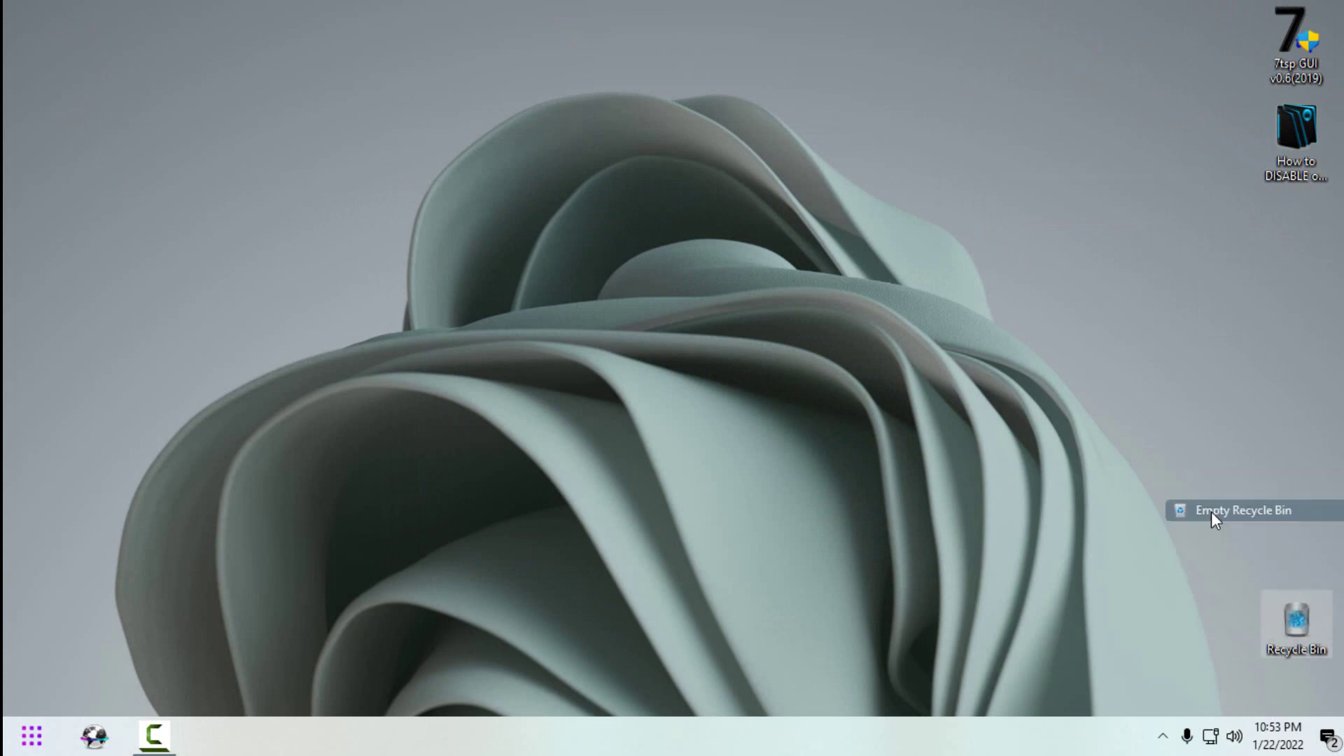
pyautogui.click(754, 383)
# - Open Control Panel, check its icons in the Large icons and Category views, and close it
pyautogui.press('super')
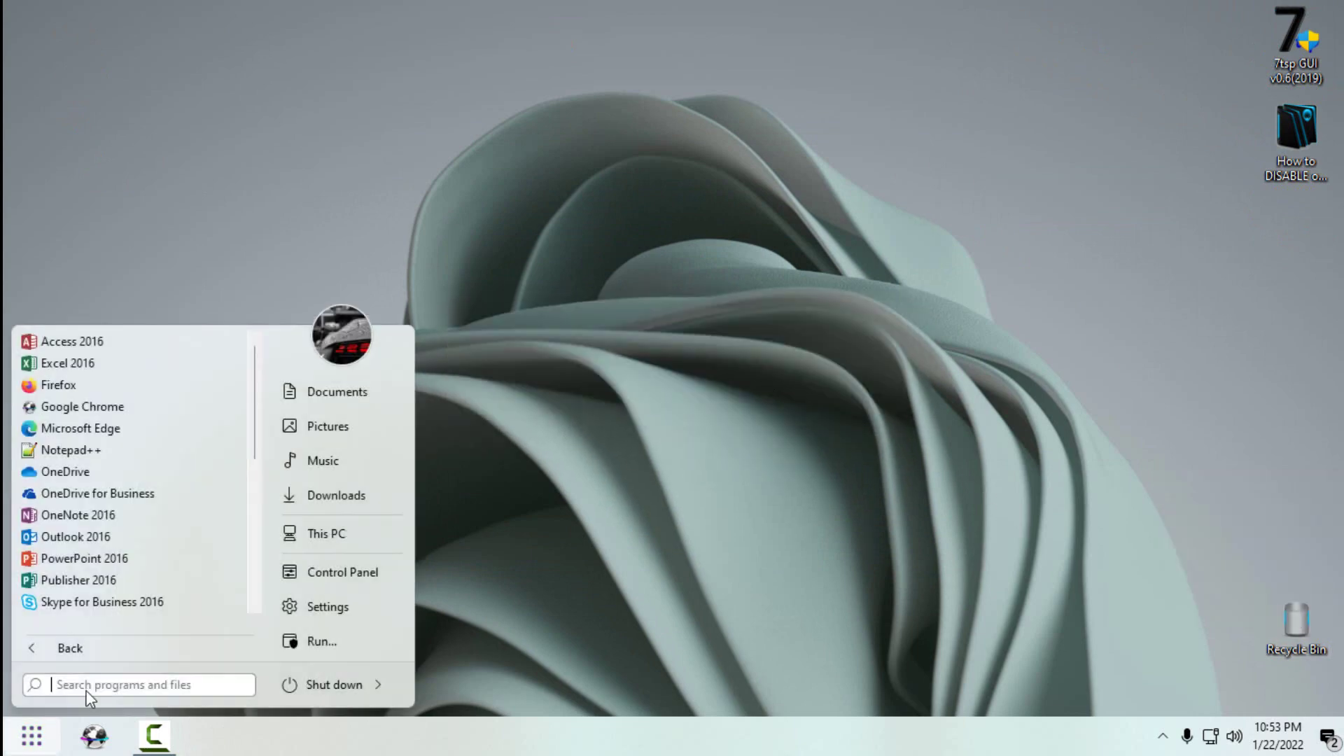
pyautogui.click(774, 396)
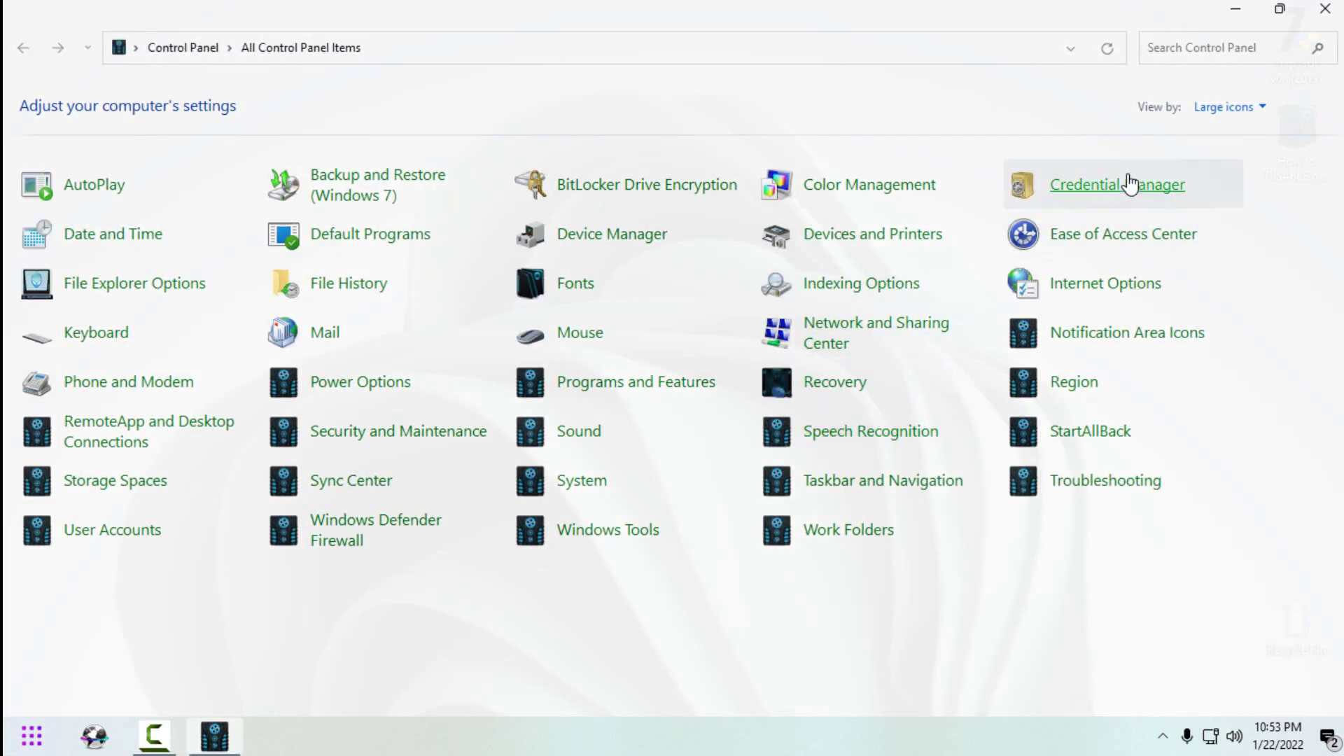
pyautogui.click(1224, 108)
pyautogui.click(1221, 140)
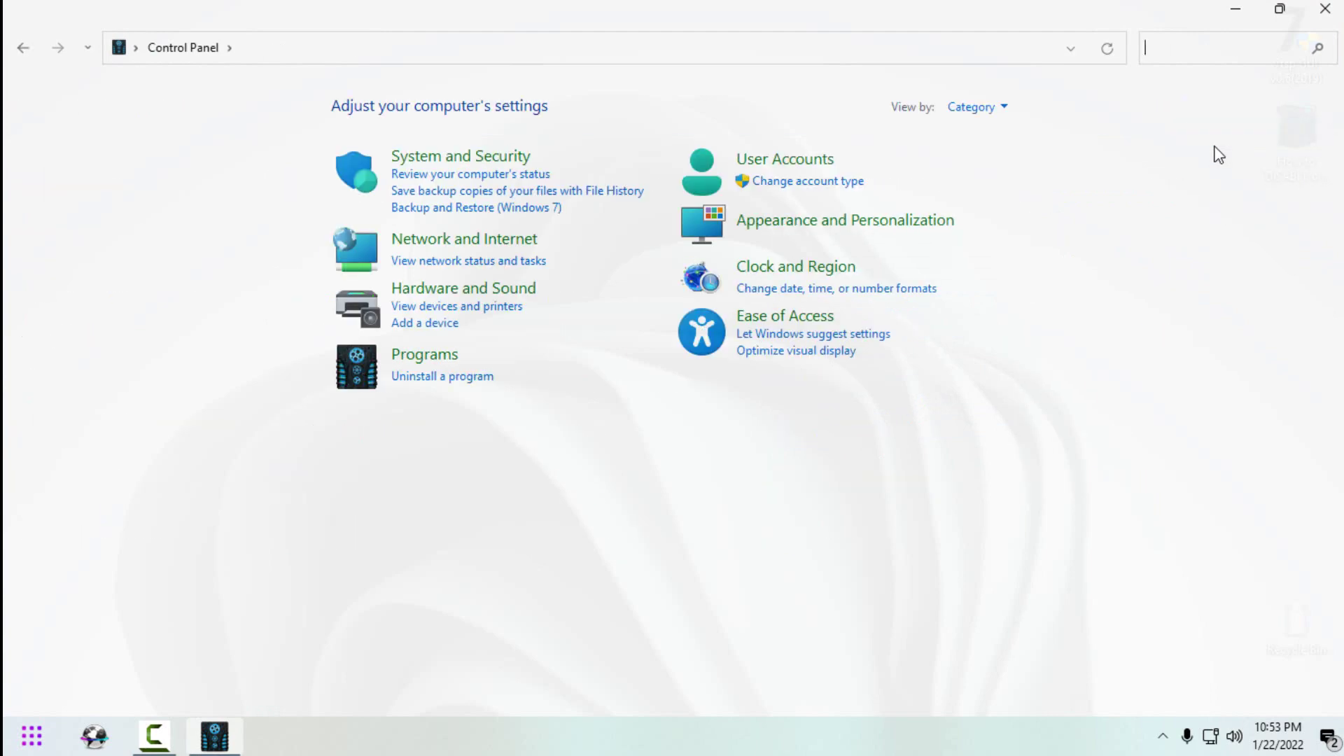
pyautogui.click(1322, 12)
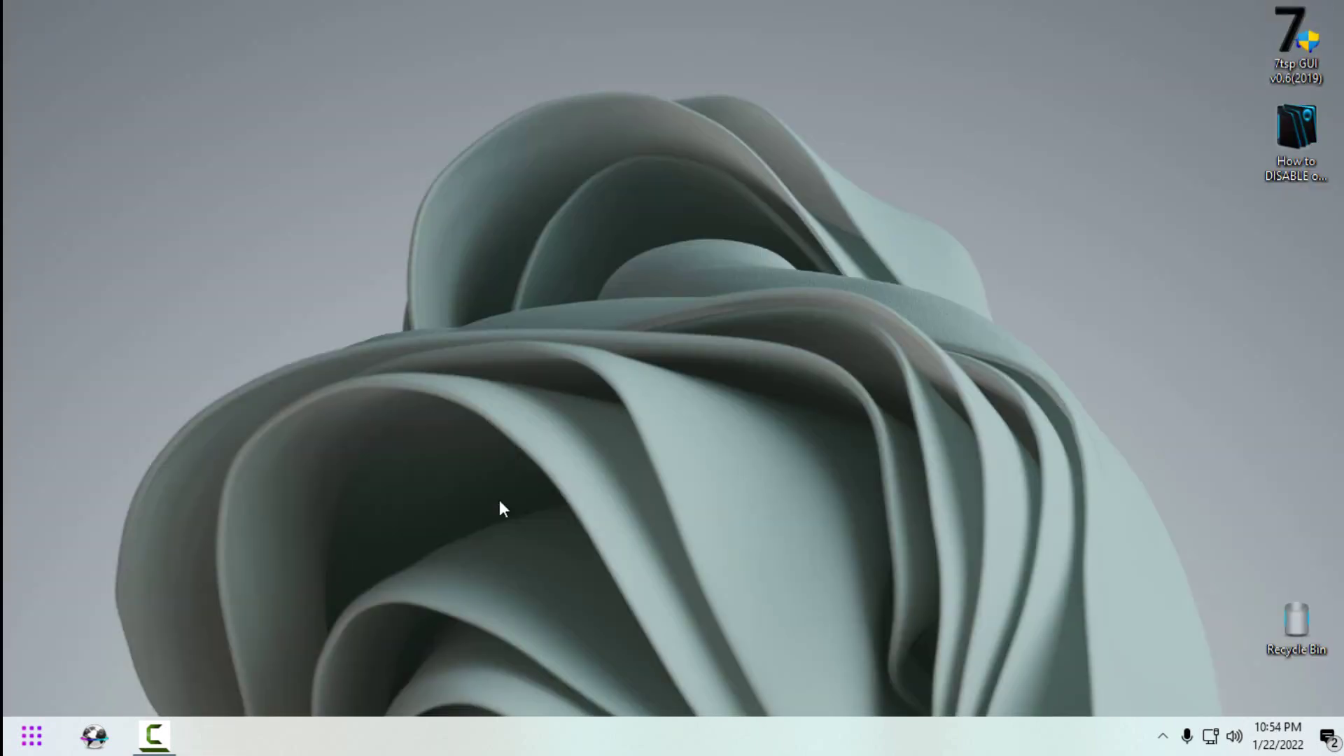